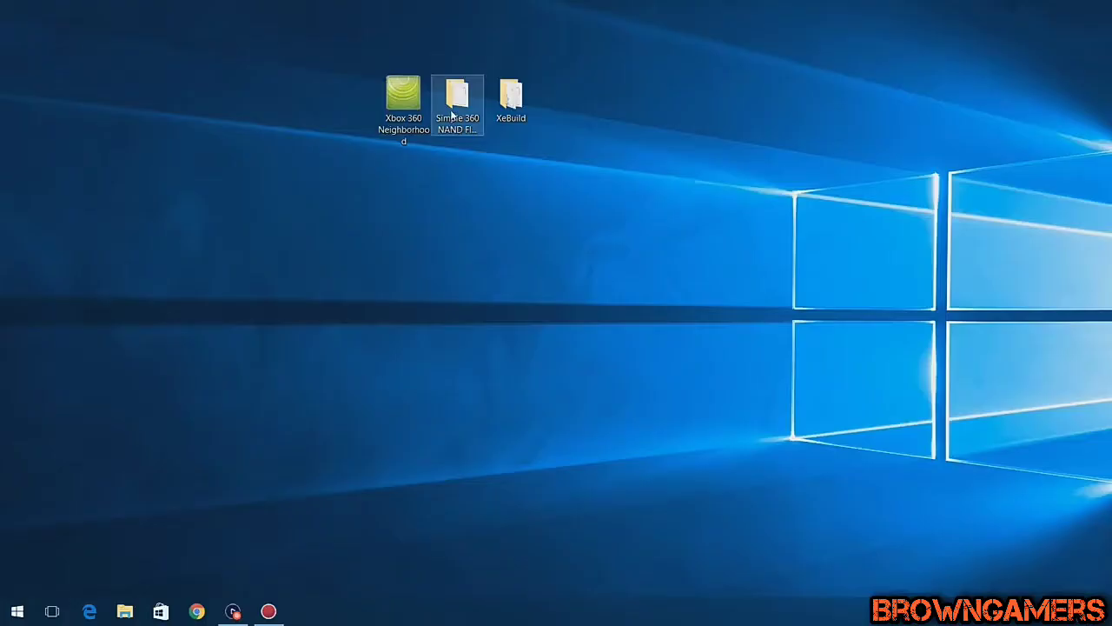
pyautogui.click(500, 112)
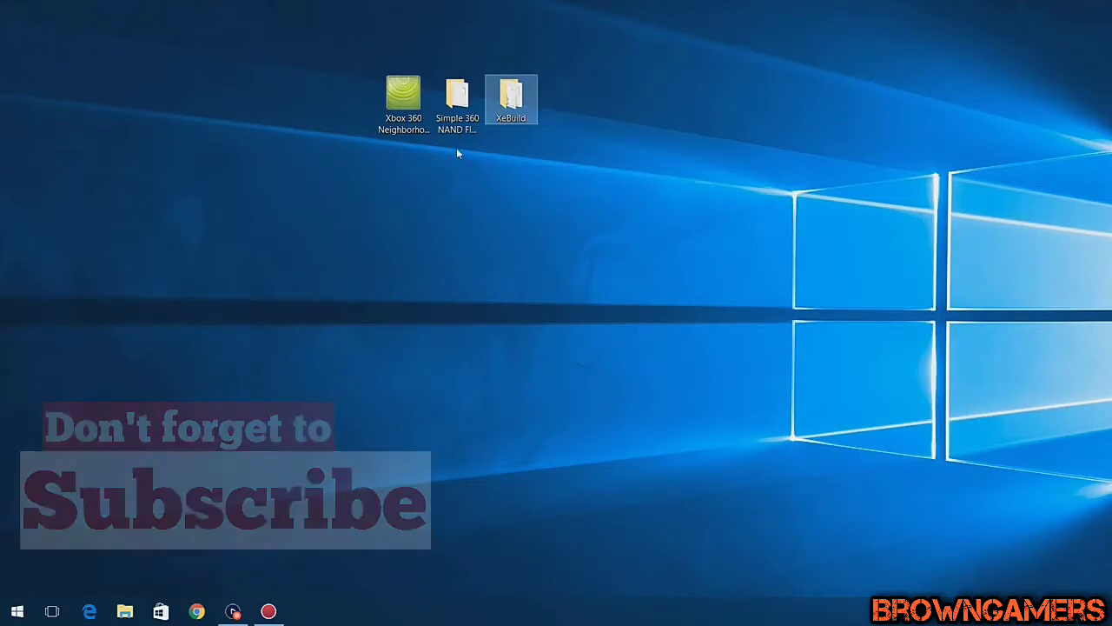
pyautogui.moveTo(479, 157); pyautogui.dragTo(525, 104)
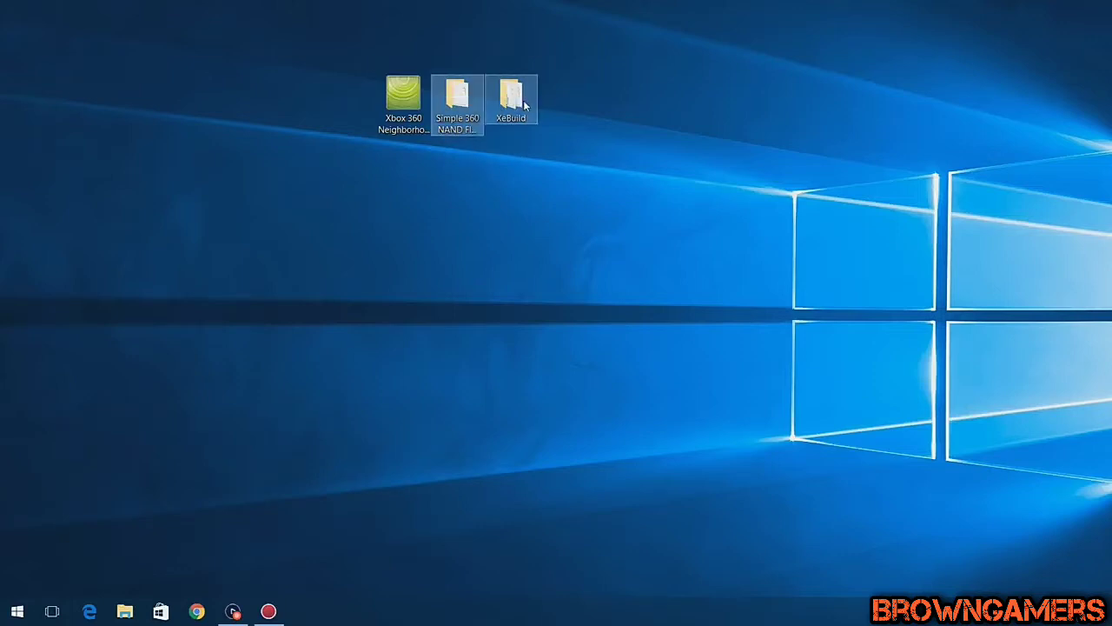
pyautogui.click(515, 161)
# Copy the desktop's Simple 360 NAND Flasher folder into the Homebrew folder on the Jtag console's Retail Hard Drive Emulation via Xbox 360 Neighborhood.
pyautogui.doubleClick(399, 114)
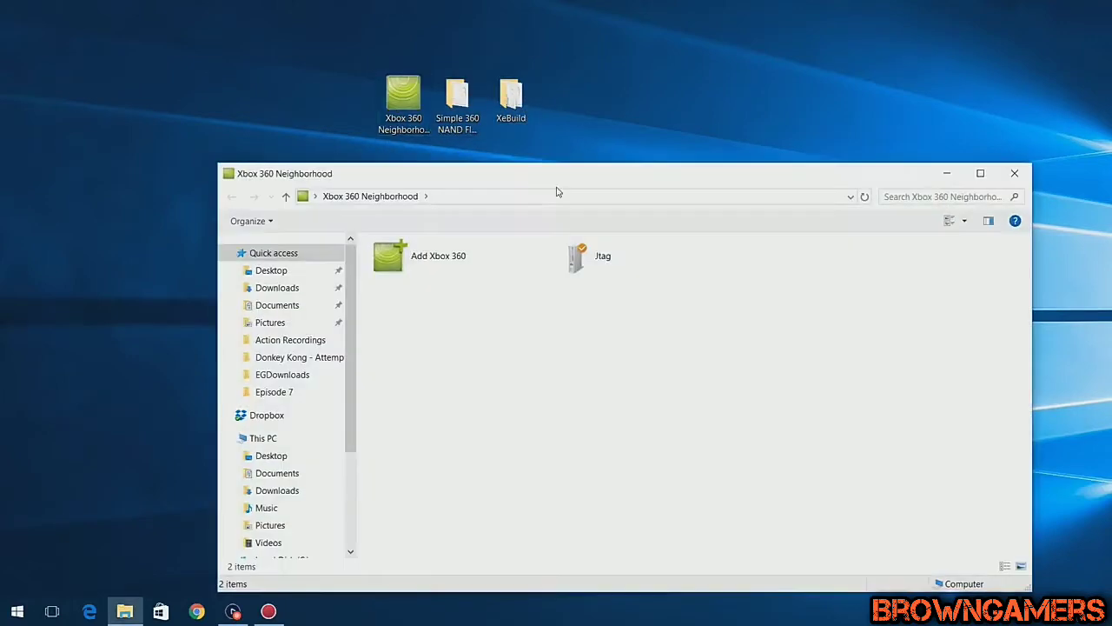
pyautogui.moveTo(574, 176); pyautogui.dragTo(529, 171)
pyautogui.doubleClick(558, 261)
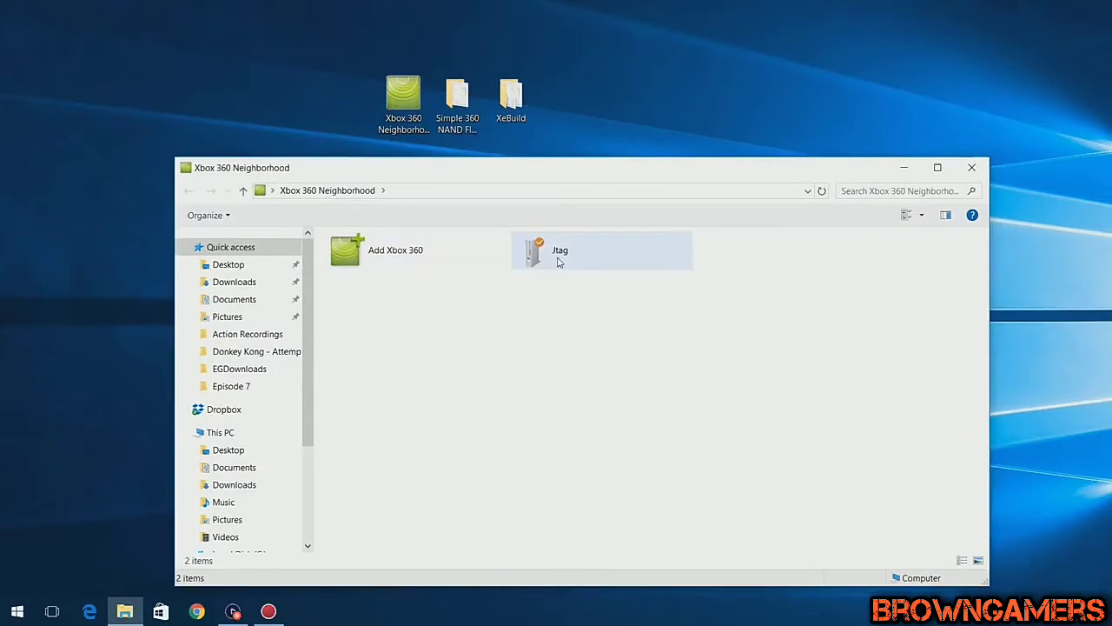
pyautogui.doubleClick(648, 254)
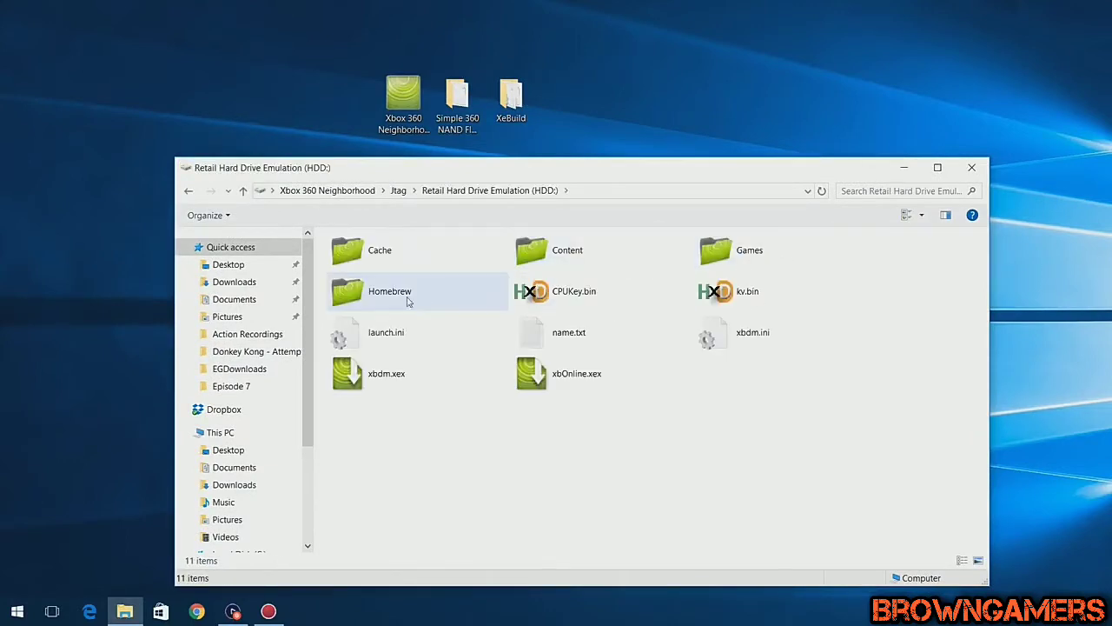
pyautogui.doubleClick(375, 295)
pyautogui.moveTo(466, 132); pyautogui.dragTo(603, 396)
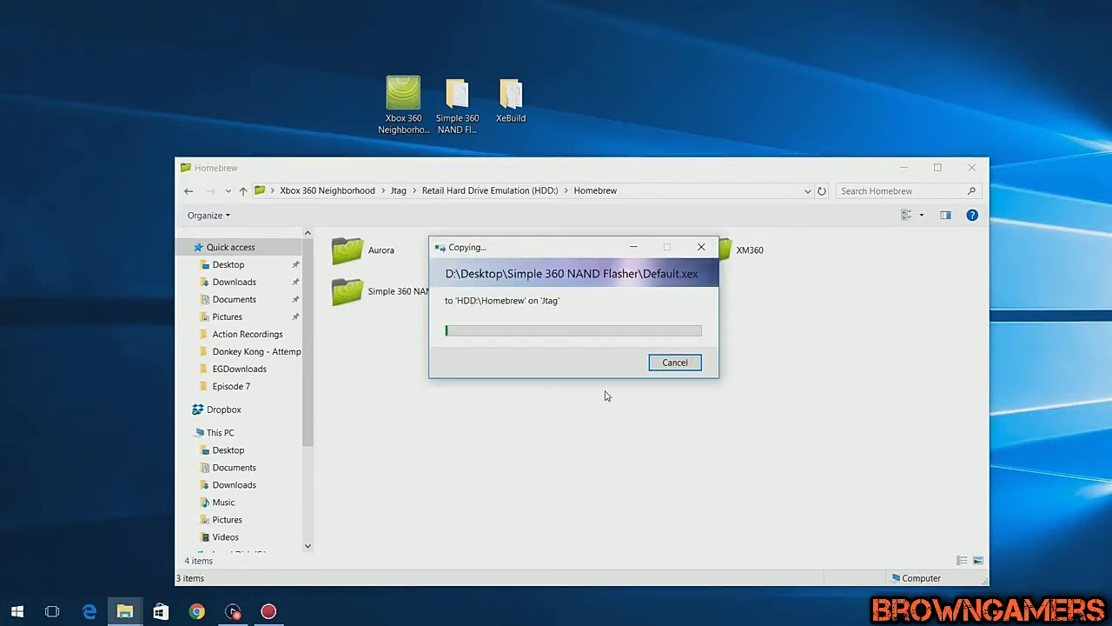
pyautogui.click(429, 308)
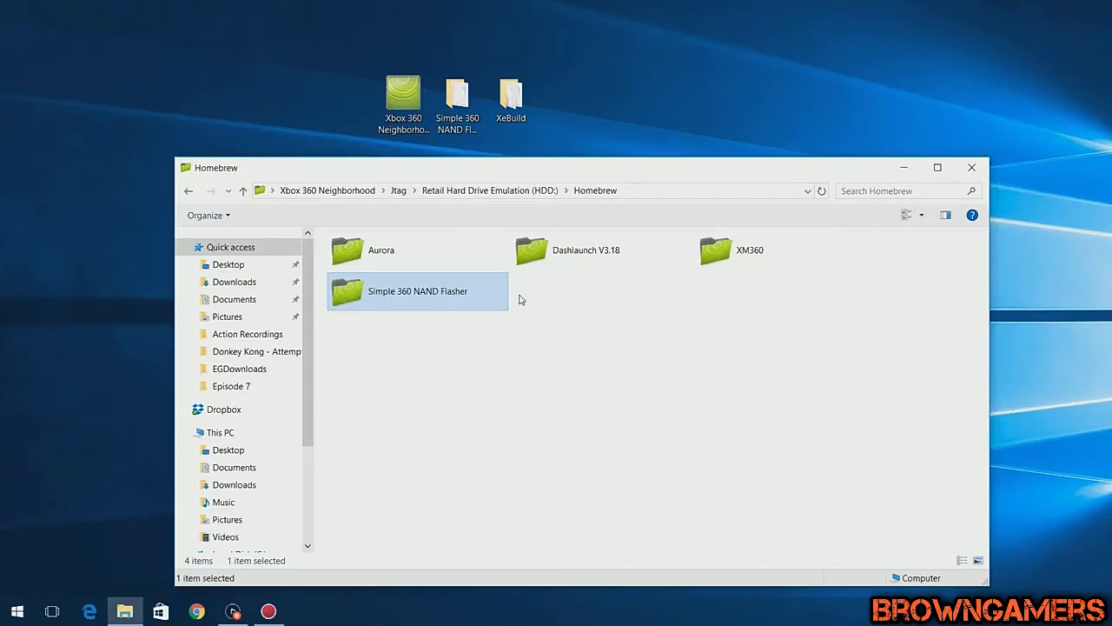
# Run Default.xex from the copied Simple 360 NAND Flasher folder on the console and dump the NAND with Rawdump v1.
pyautogui.doubleClick(413, 292)
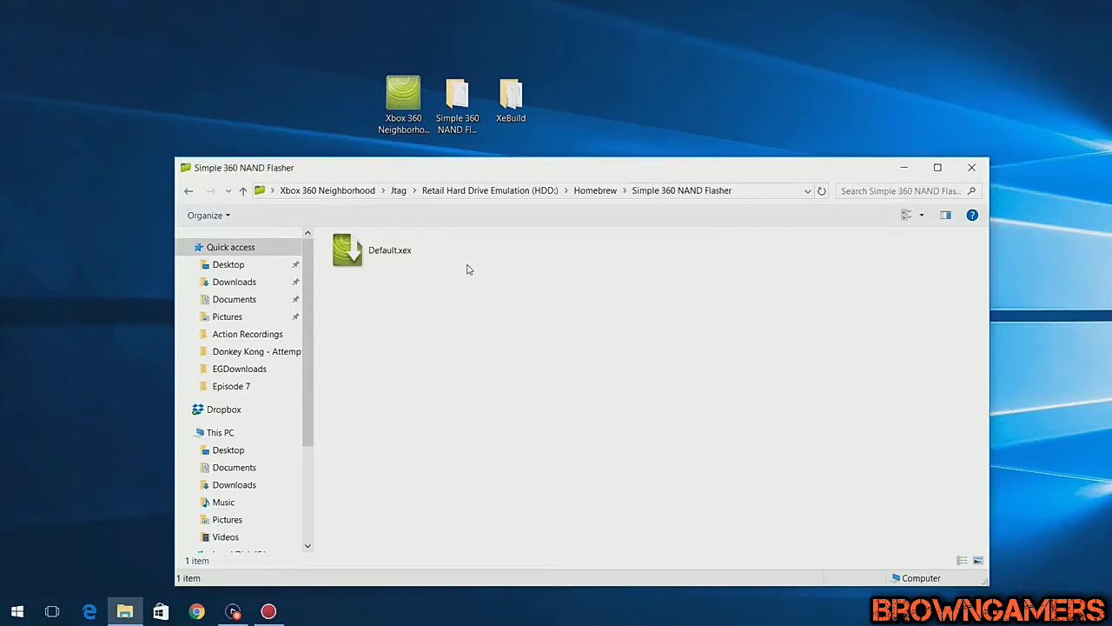
pyautogui.click(388, 254)
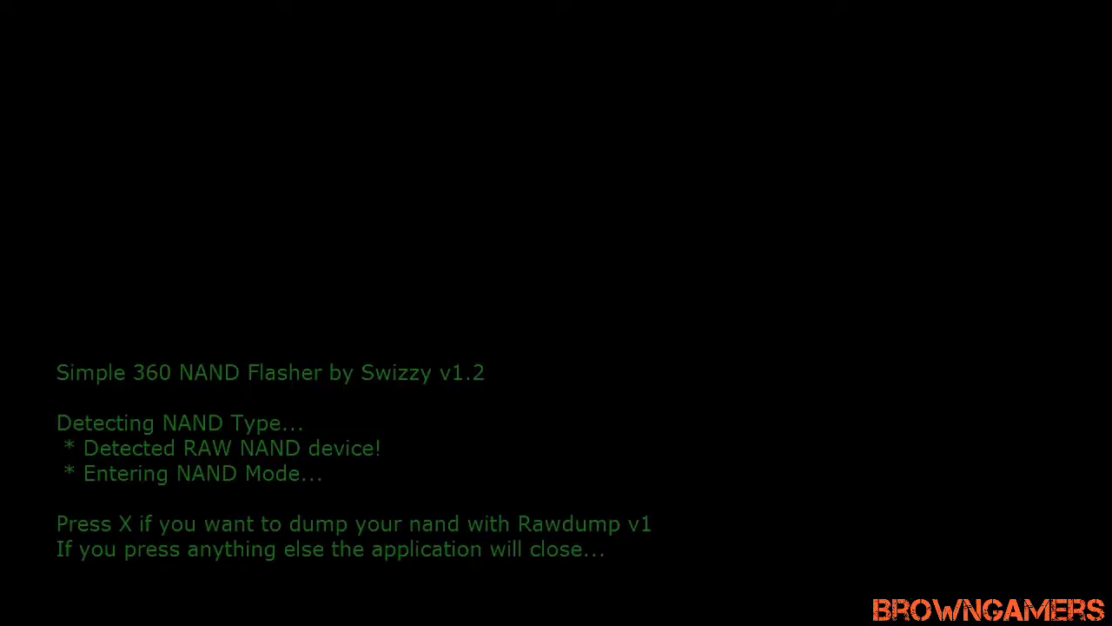
pyautogui.press('x')
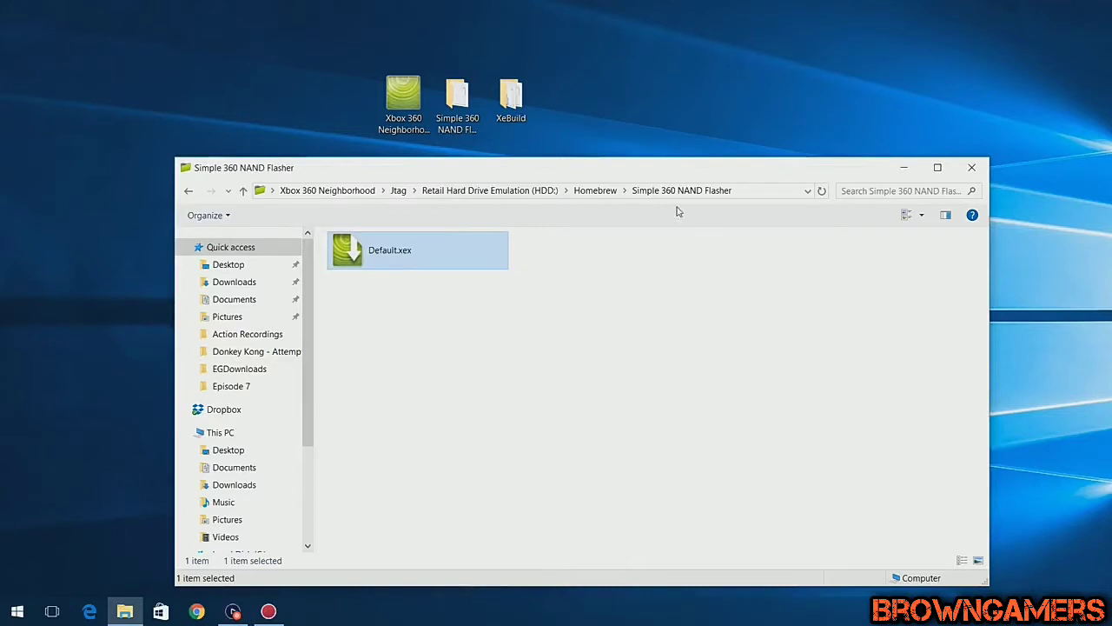
# Refresh the Simple 360 NAND Flasher folder, copy flashdmp.bin to the desktop and minimize the window.
pyautogui.moveTo(690, 171); pyautogui.dragTo(697, 165)
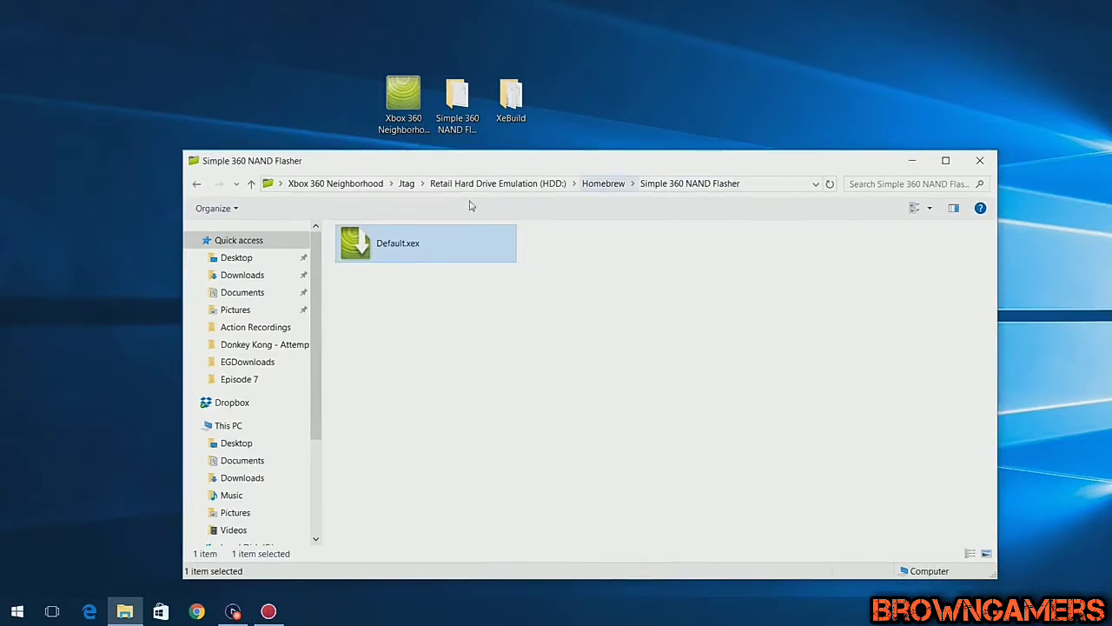
pyautogui.click(830, 183)
pyautogui.click(556, 251)
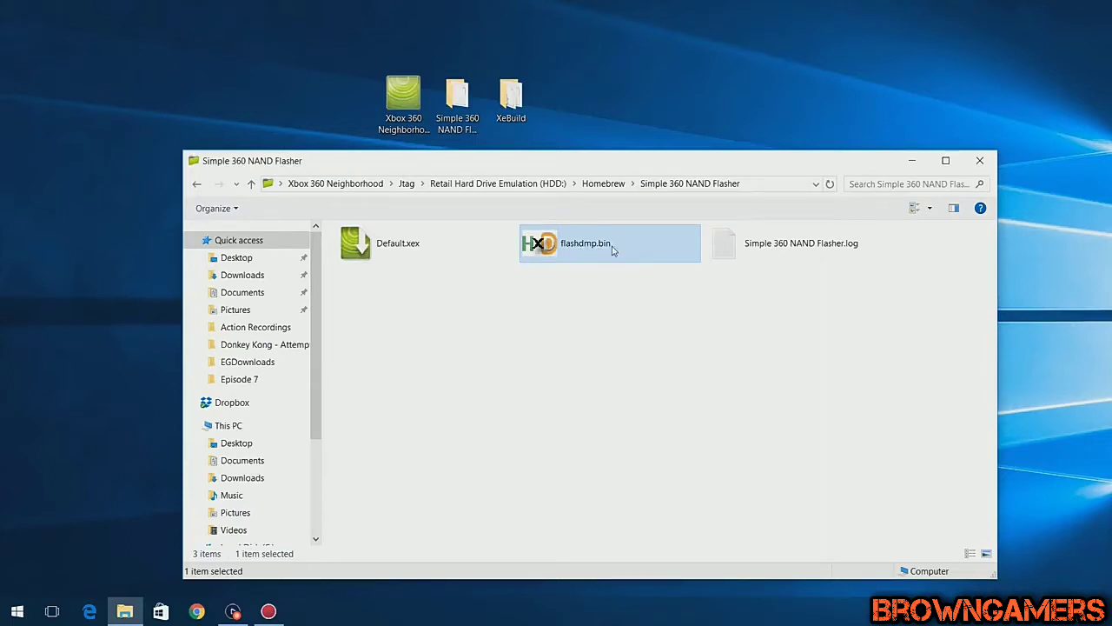
pyautogui.moveTo(605, 248); pyautogui.dragTo(329, 99)
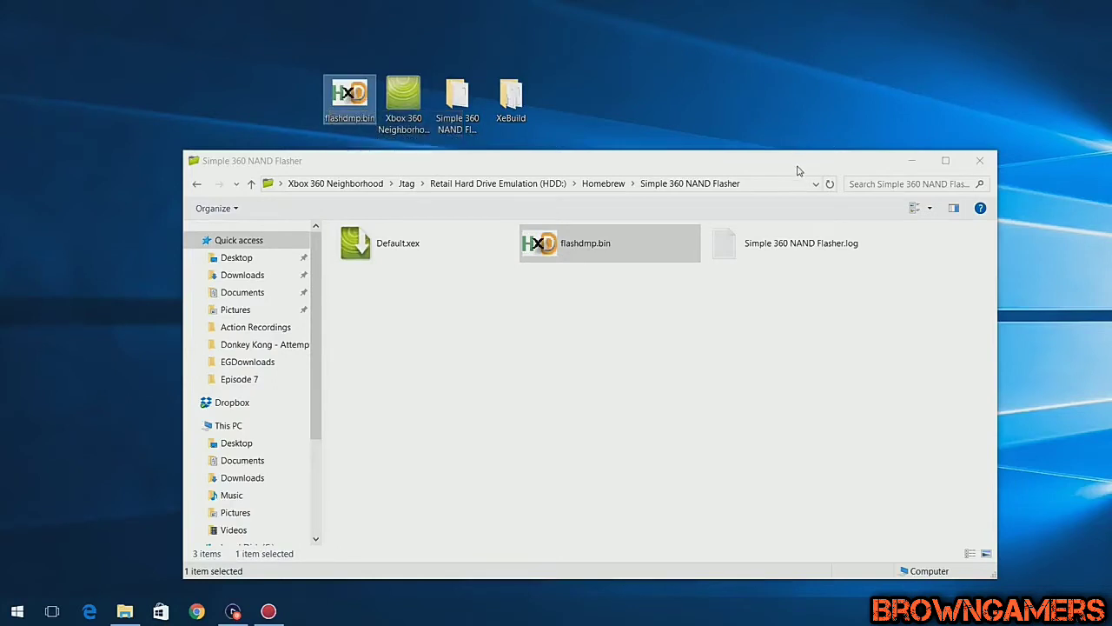
pyautogui.moveTo(799, 169); pyautogui.dragTo(817, 206)
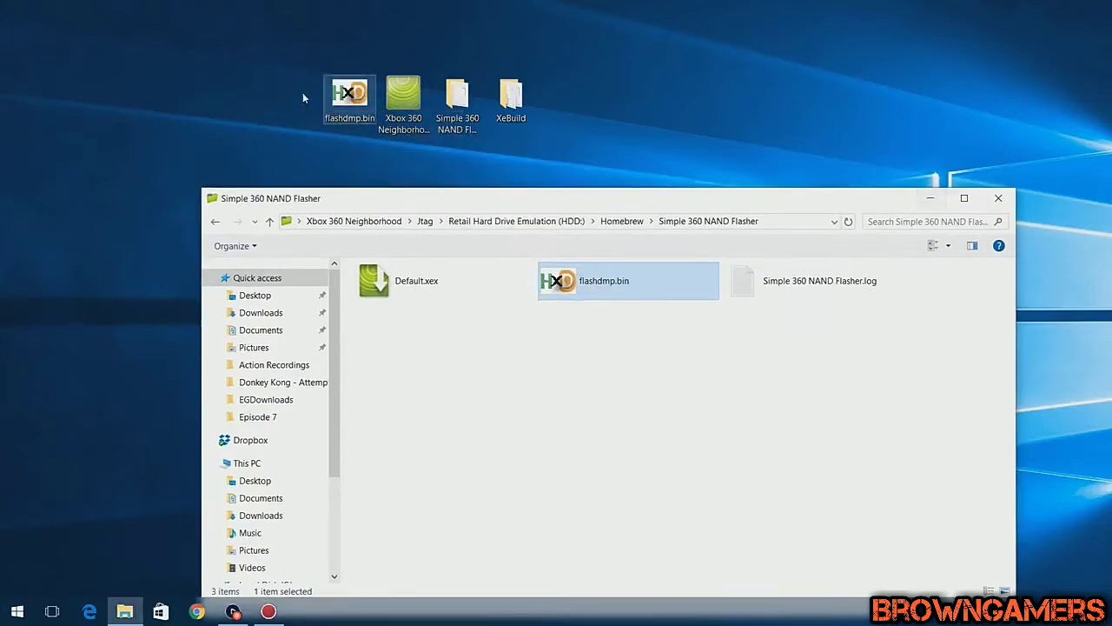
pyautogui.click(342, 102)
pyautogui.click(931, 199)
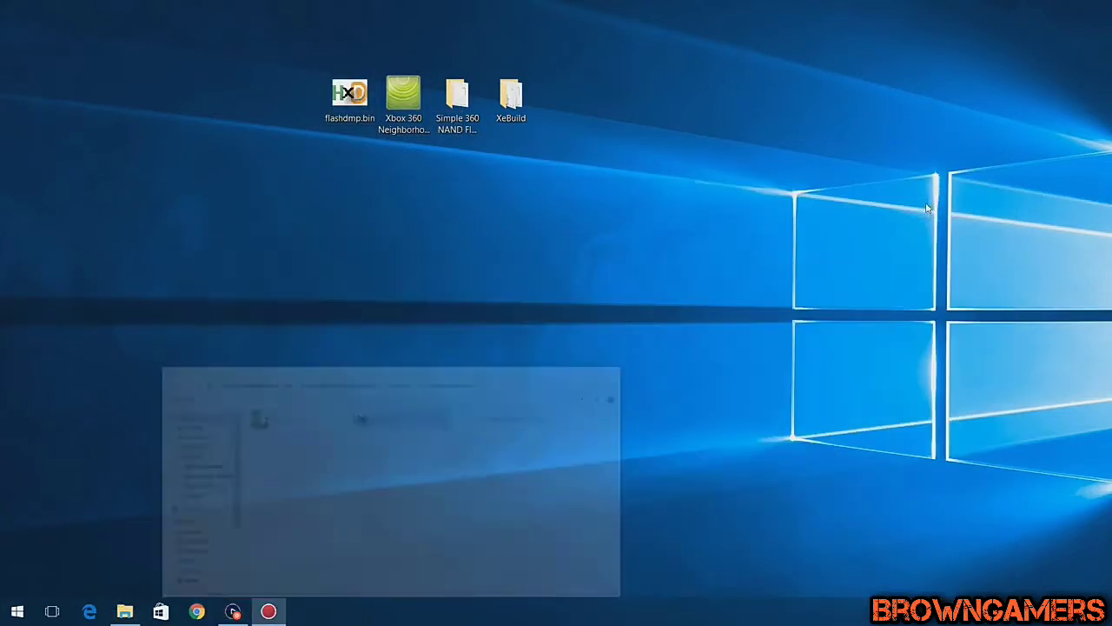
# Start xeBuild GUI from the desktop's XeBuild folder and load flashdmp.bin as the source file.
pyautogui.click(512, 103)
pyautogui.doubleClick(511, 103)
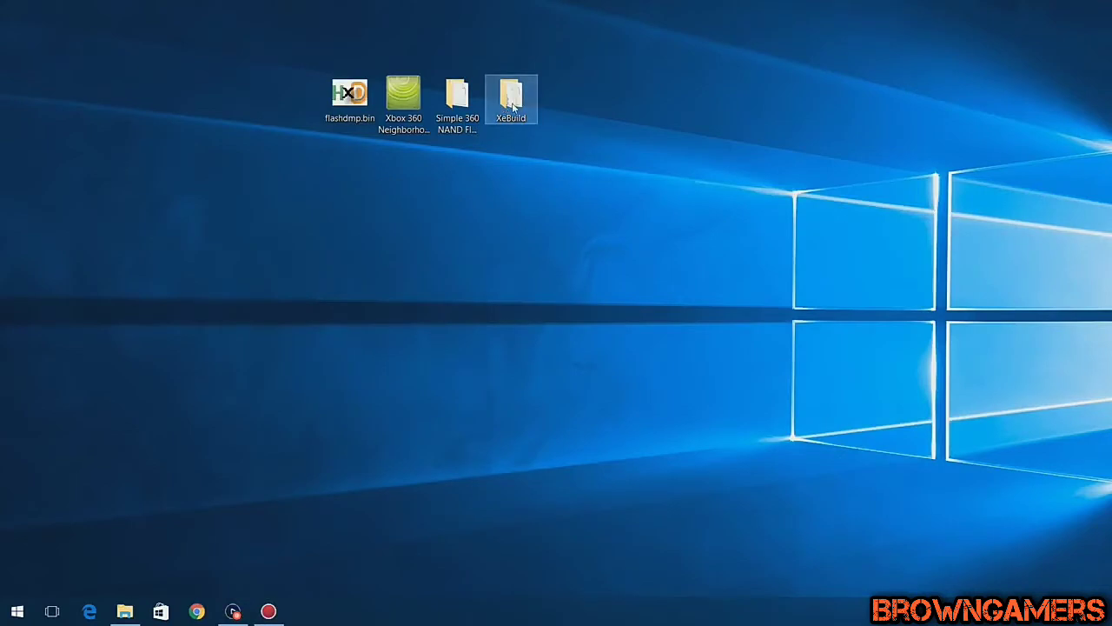
pyautogui.doubleClick(434, 246)
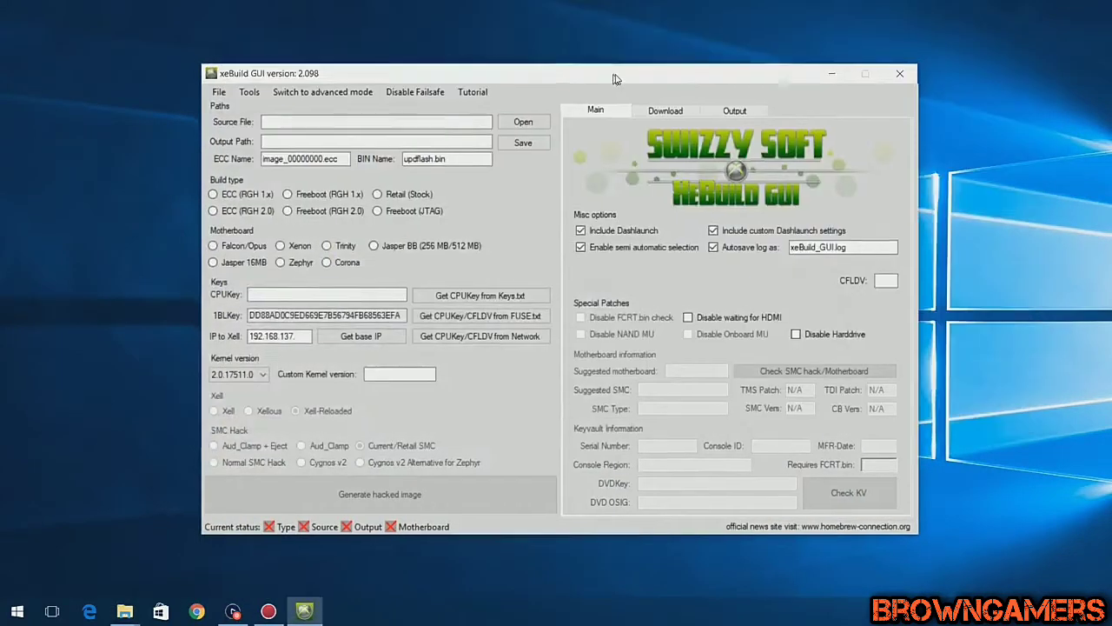
pyautogui.moveTo(612, 79); pyautogui.dragTo(722, 141)
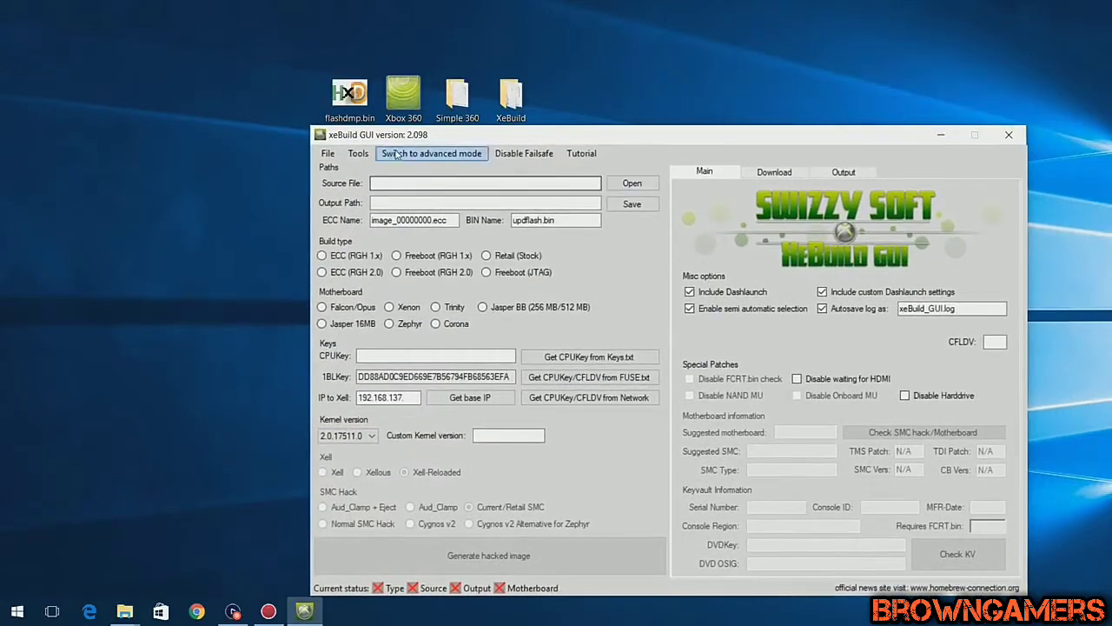
pyautogui.click(354, 109)
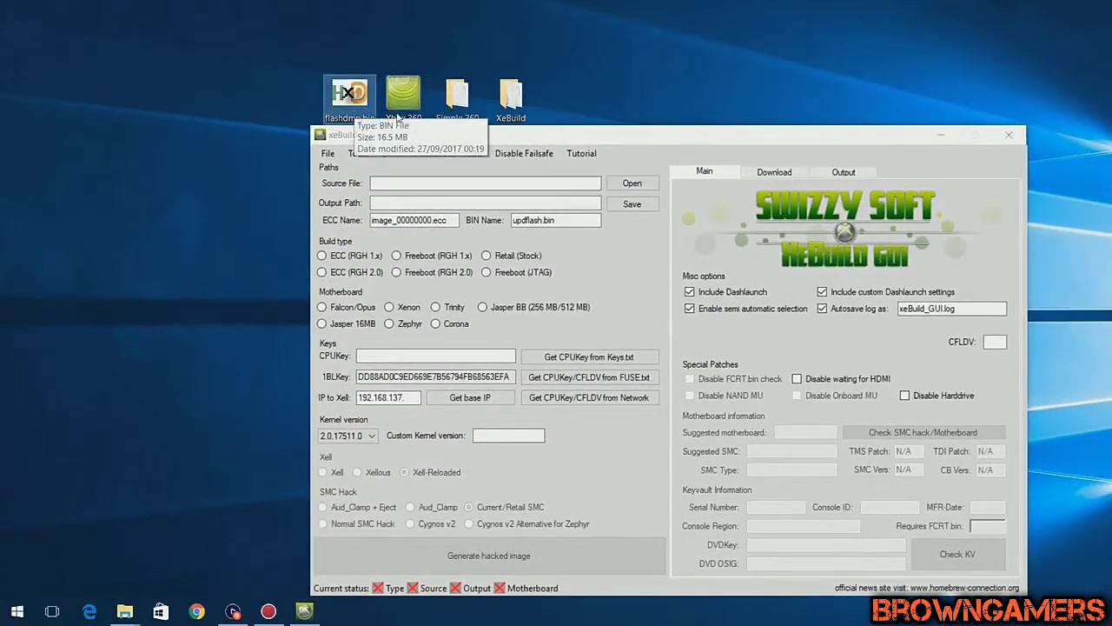
pyautogui.moveTo(353, 111); pyautogui.dragTo(638, 193)
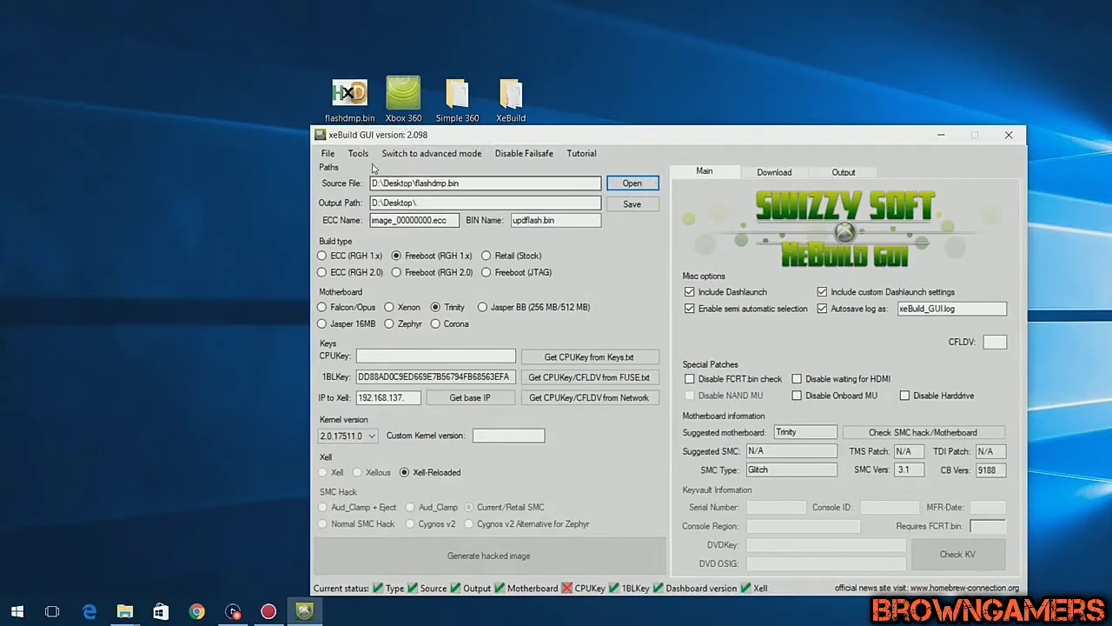
pyautogui.moveTo(451, 140); pyautogui.dragTo(428, 97)
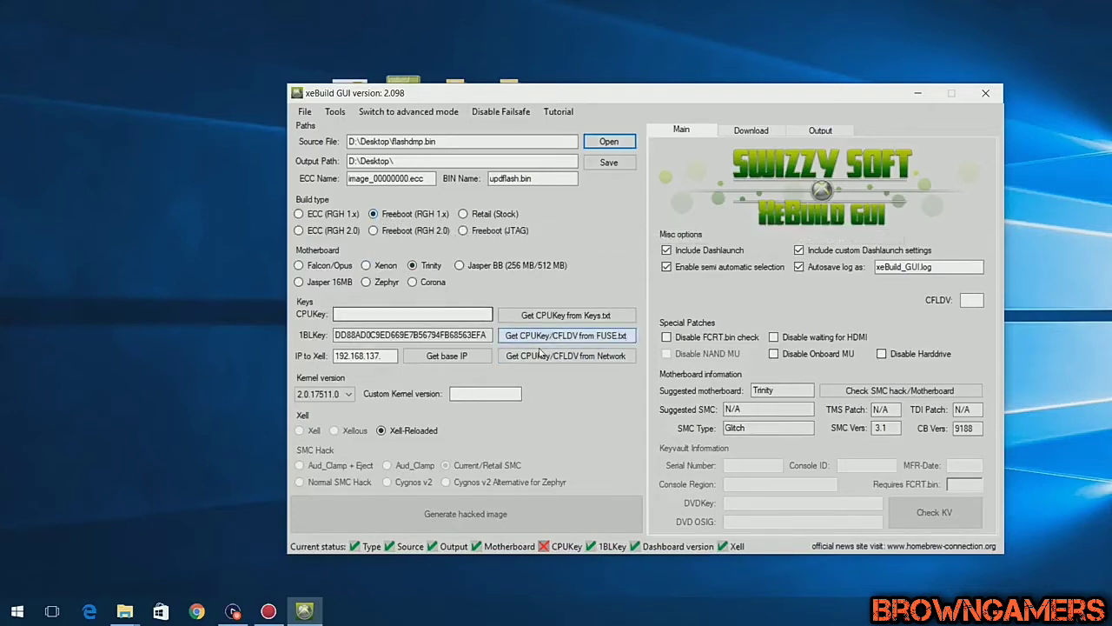
# Locate default.xex in Homebrew\Dashlaunch V3.18\Installer on the console's hard drive and launch it on the console.
pyautogui.click(417, 309)
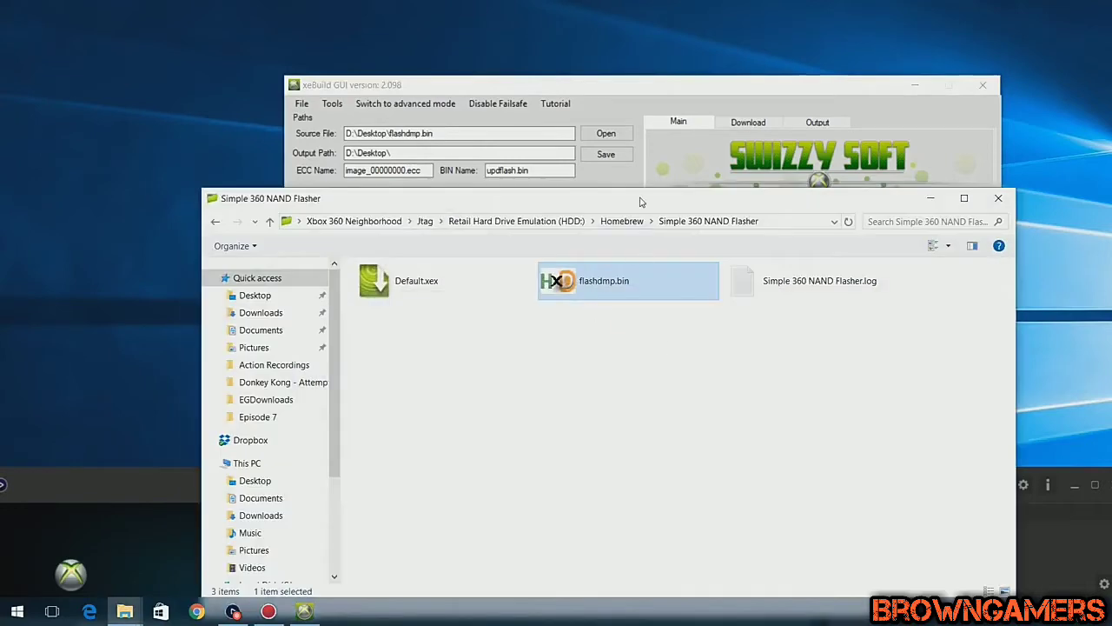
pyautogui.moveTo(641, 202); pyautogui.dragTo(639, 146)
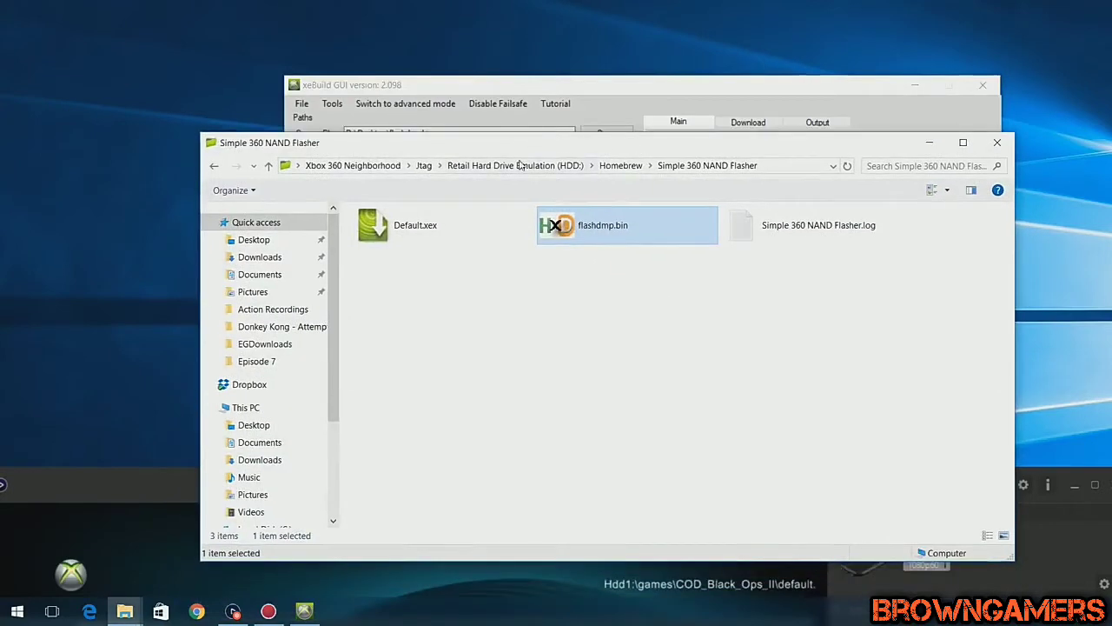
pyautogui.click(620, 165)
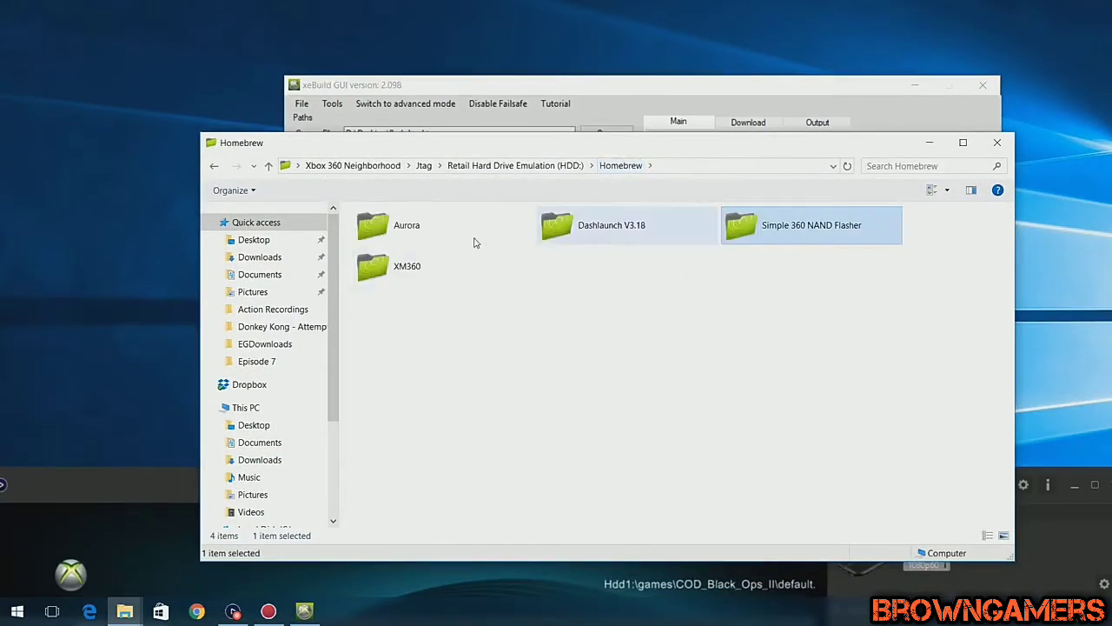
pyautogui.doubleClick(606, 229)
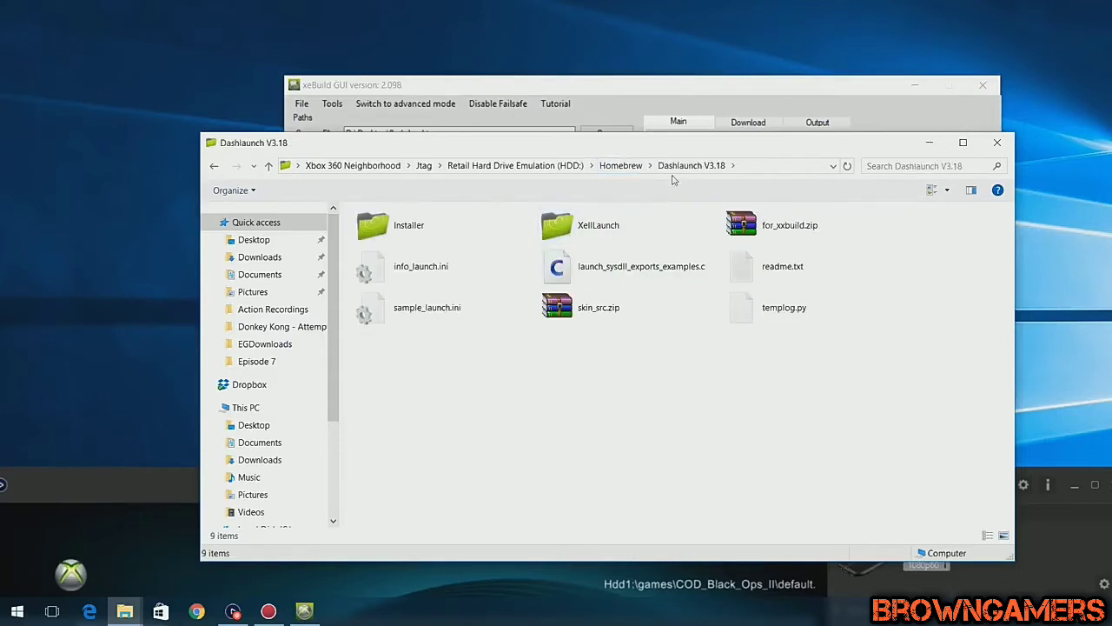
pyautogui.moveTo(700, 146); pyautogui.dragTo(700, 85)
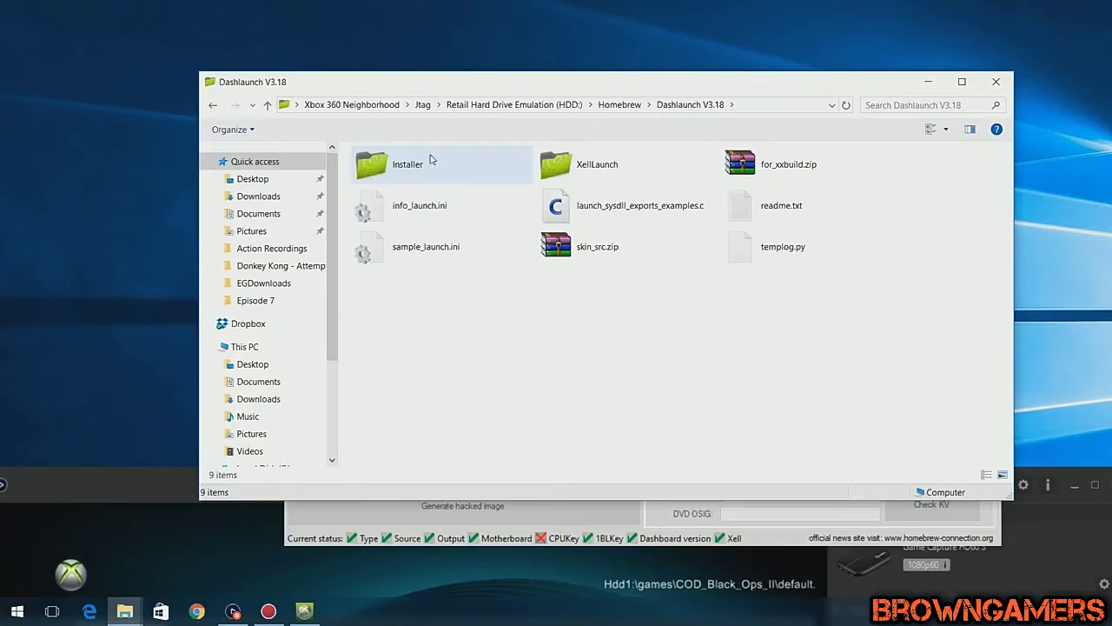
pyautogui.doubleClick(461, 167)
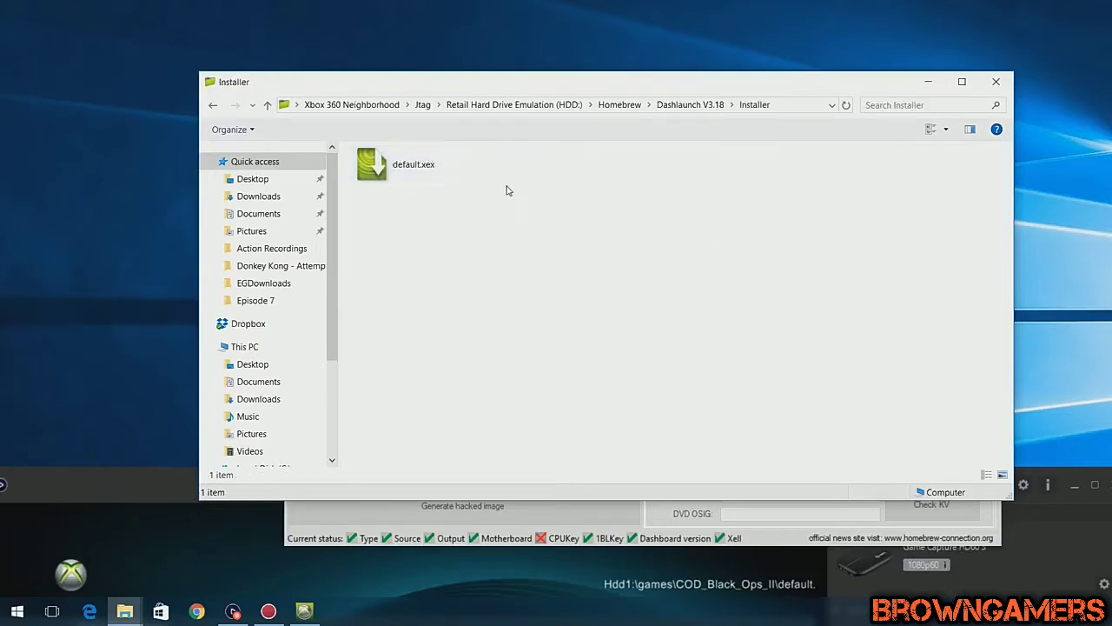
pyautogui.click(431, 171)
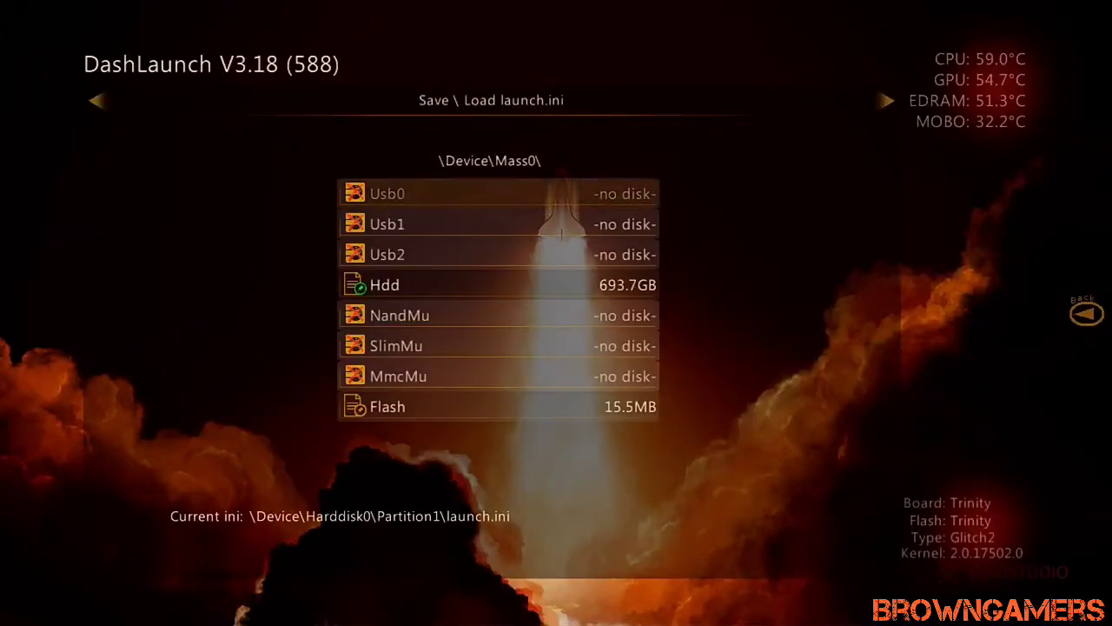
# Open the advanced system information from DashLaunch's Miscellaneous page.
pyautogui.press('Escape')
pyautogui.press('Down')
pyautogui.press('Down')
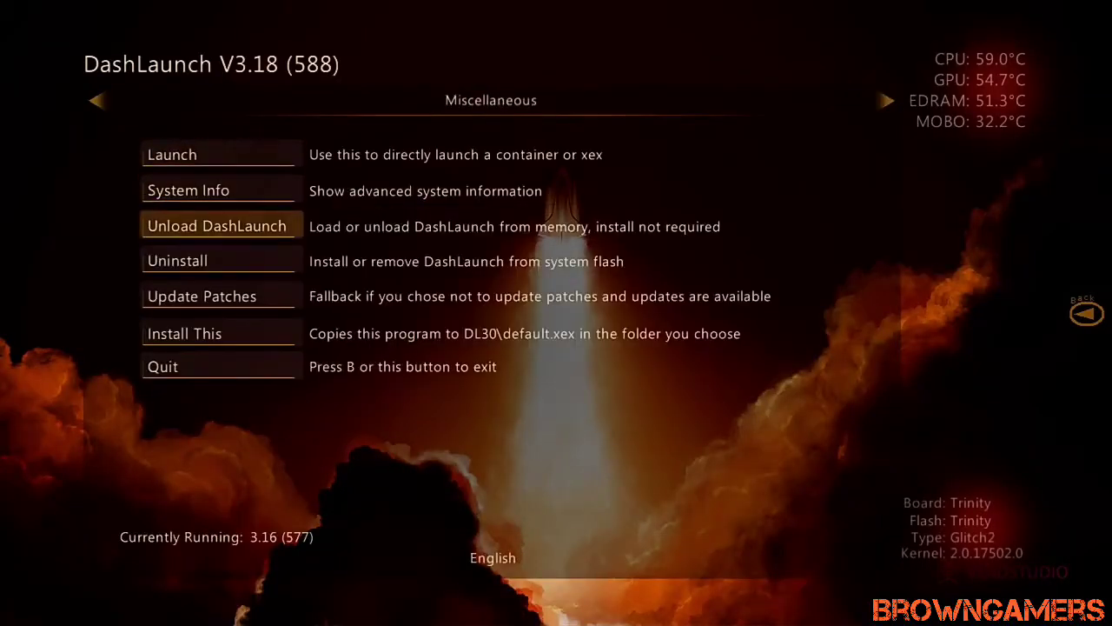
pyautogui.press('Up')
pyautogui.press('Return')
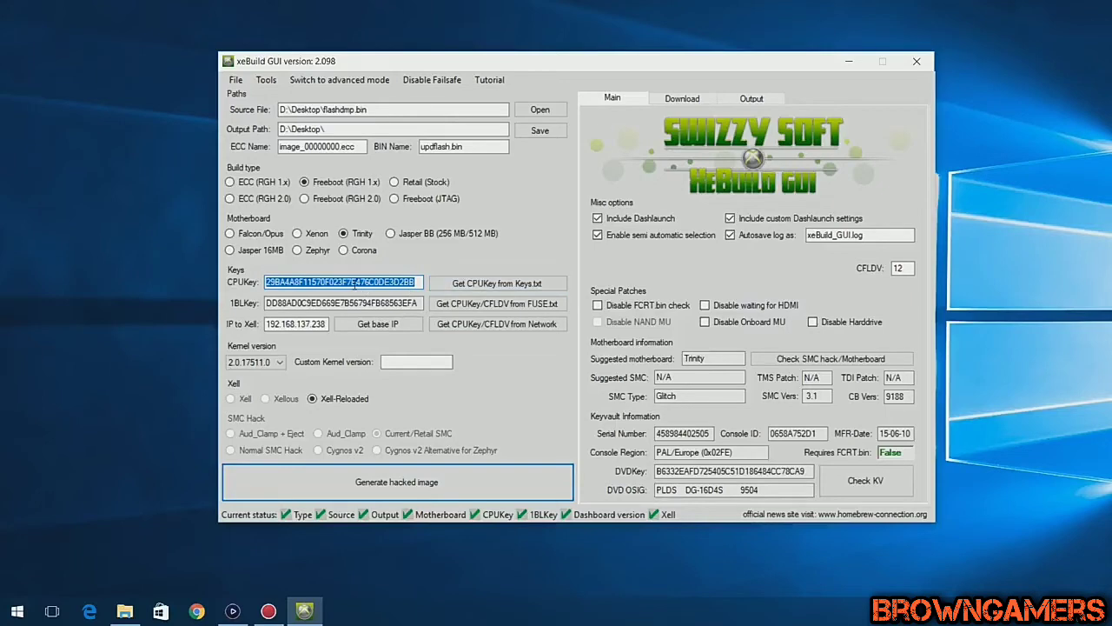
# Choose 2.0.17511.0 as the kernel version for the image in xeBuild GUI.
pyautogui.moveTo(546, 66); pyautogui.dragTo(573, 60)
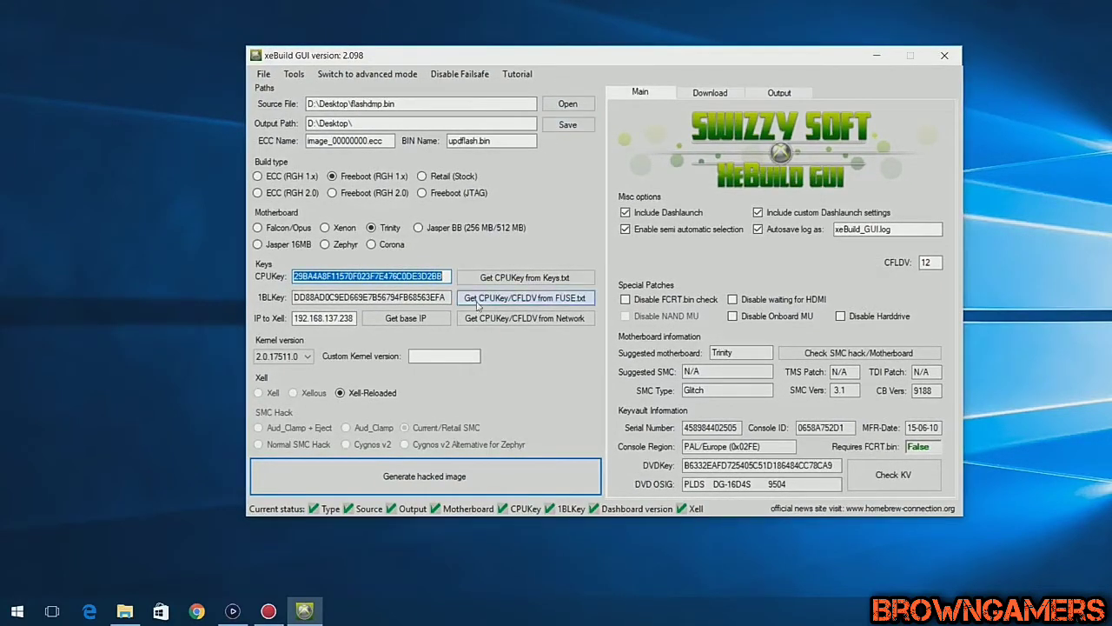
pyautogui.click(286, 356)
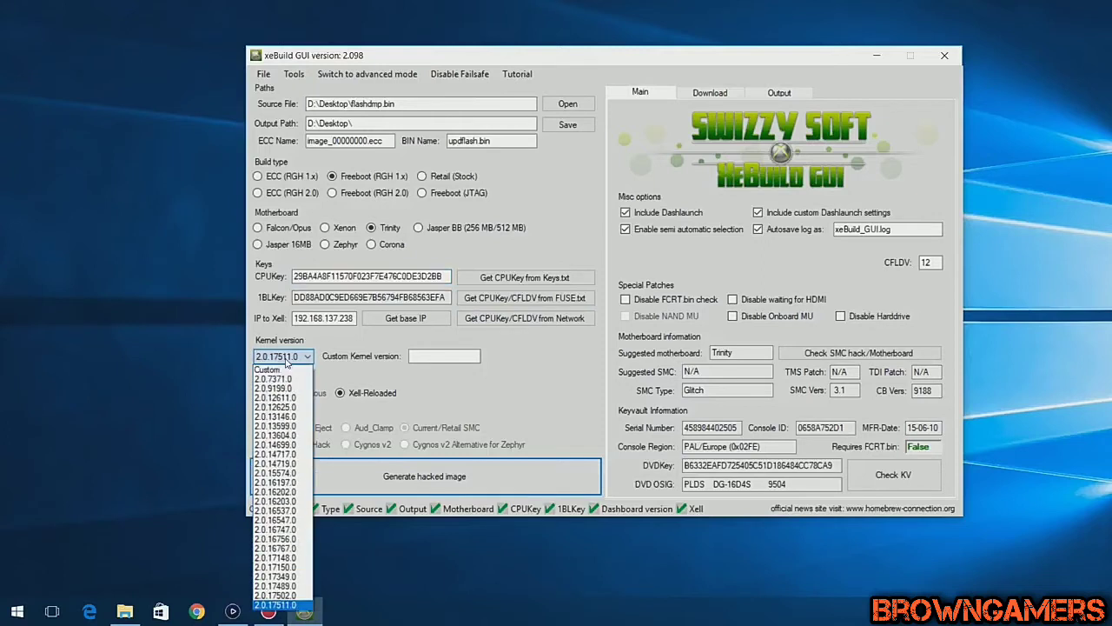
pyautogui.click(280, 606)
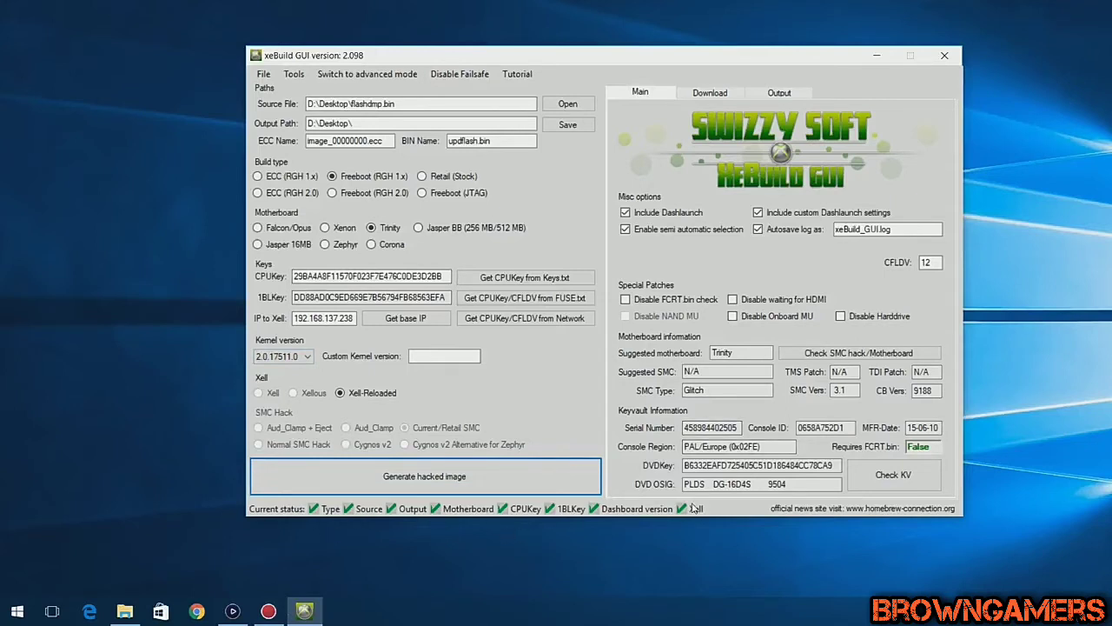
# Enable the Disable FCRT.bin check patch and run the keyvault check.
pyautogui.click(646, 300)
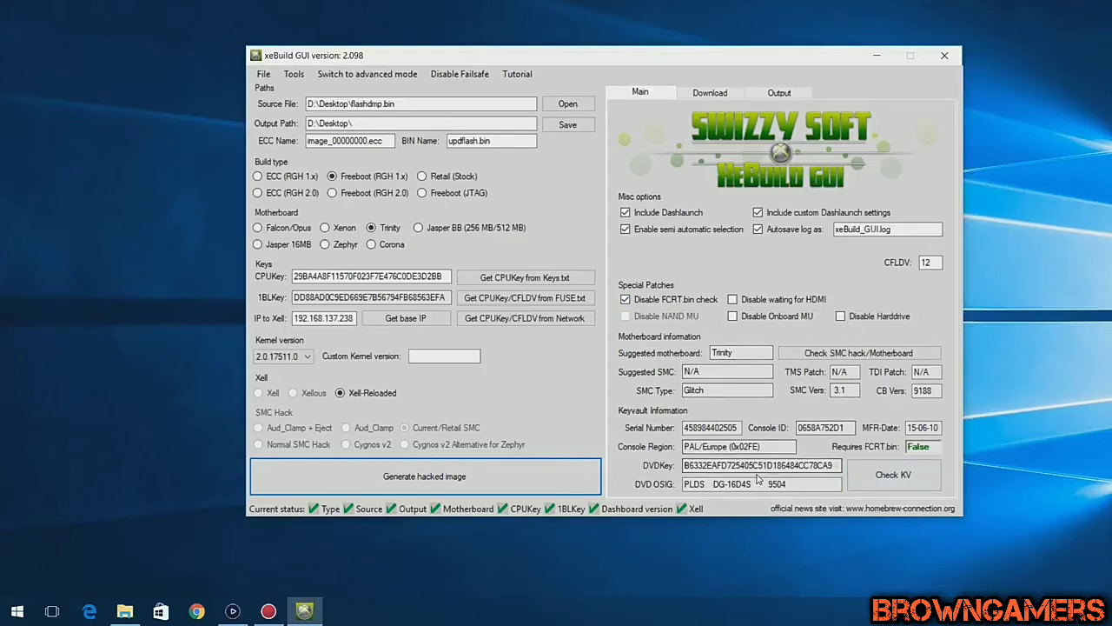
pyautogui.click(883, 482)
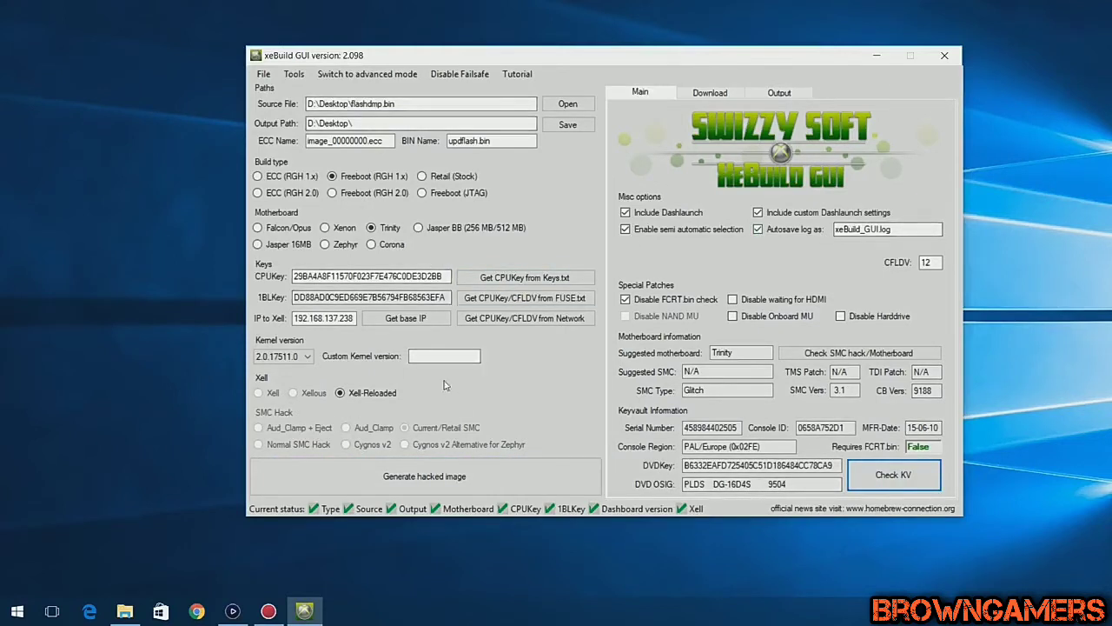
# Generate the hacked NAND image updflash.bin in xeBuild GUI and clear the output log while leaving the program open.
pyautogui.click(435, 482)
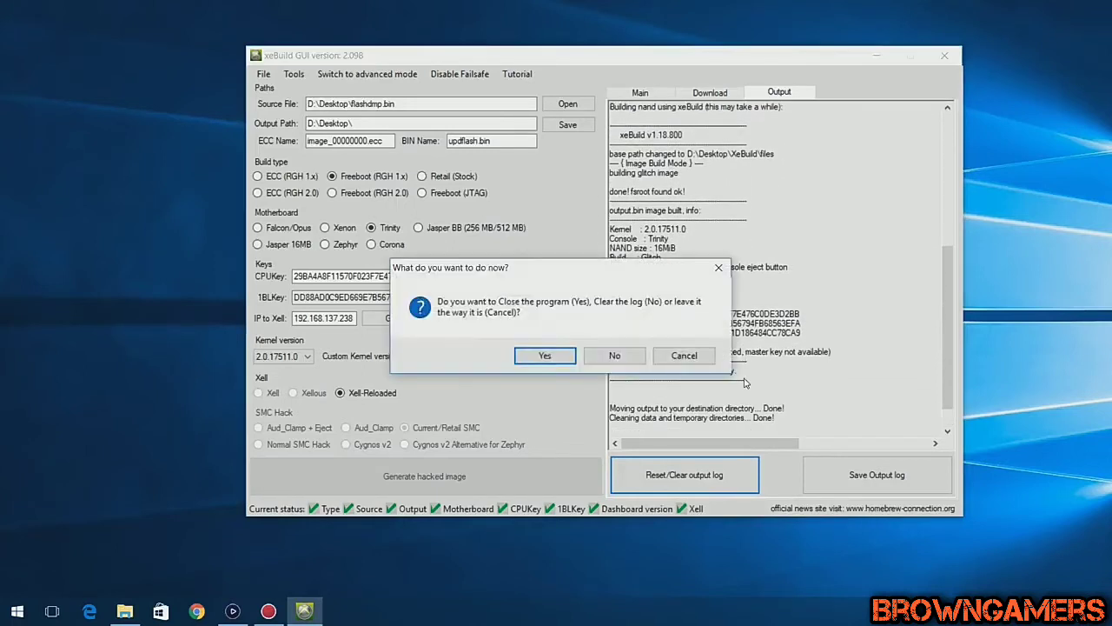
pyautogui.click(616, 358)
# Uncover the desktop and set the generated updflash.bin apart from the other desktop items.
pyautogui.moveTo(671, 58); pyautogui.dragTo(686, 286)
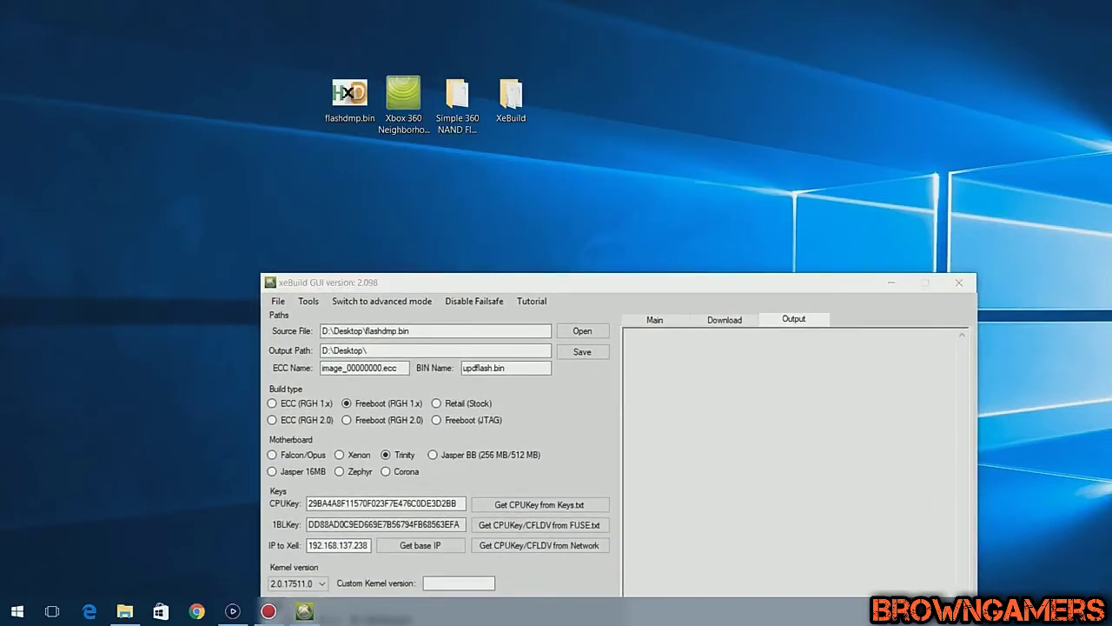
pyautogui.moveTo(511, 170); pyautogui.dragTo(311, 119)
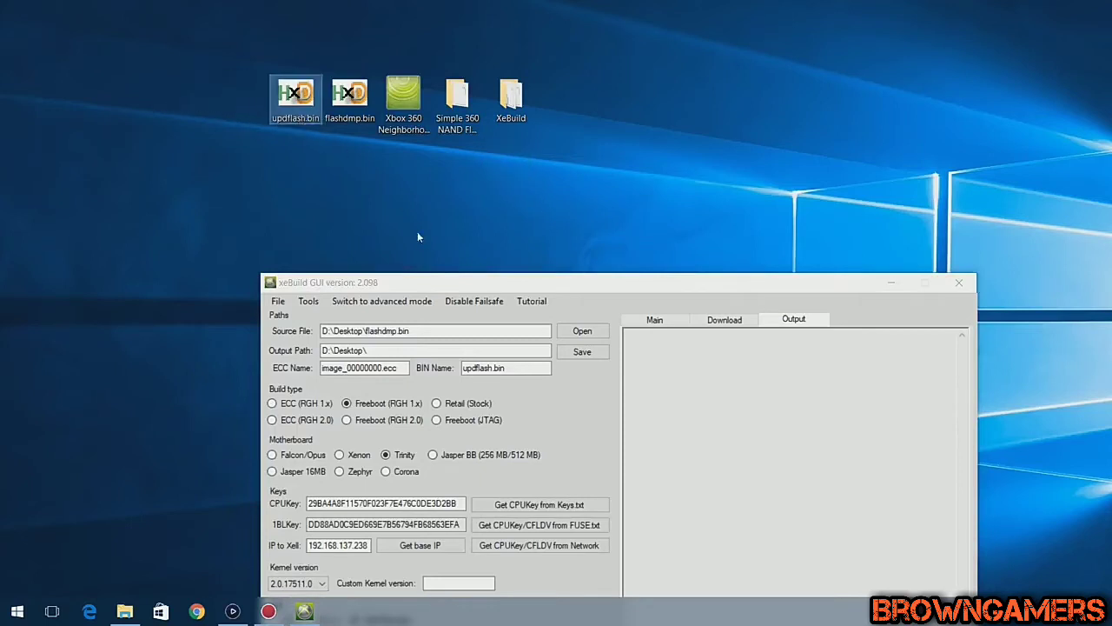
pyautogui.click(890, 283)
pyautogui.click(296, 97)
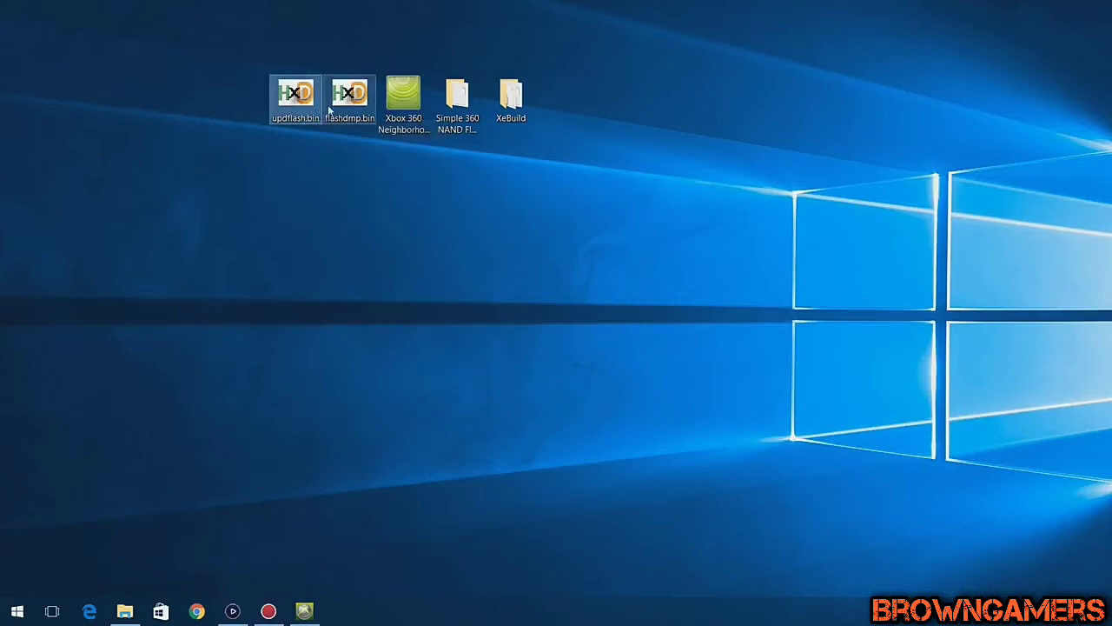
pyautogui.moveTo(293, 97); pyautogui.dragTo(602, 139)
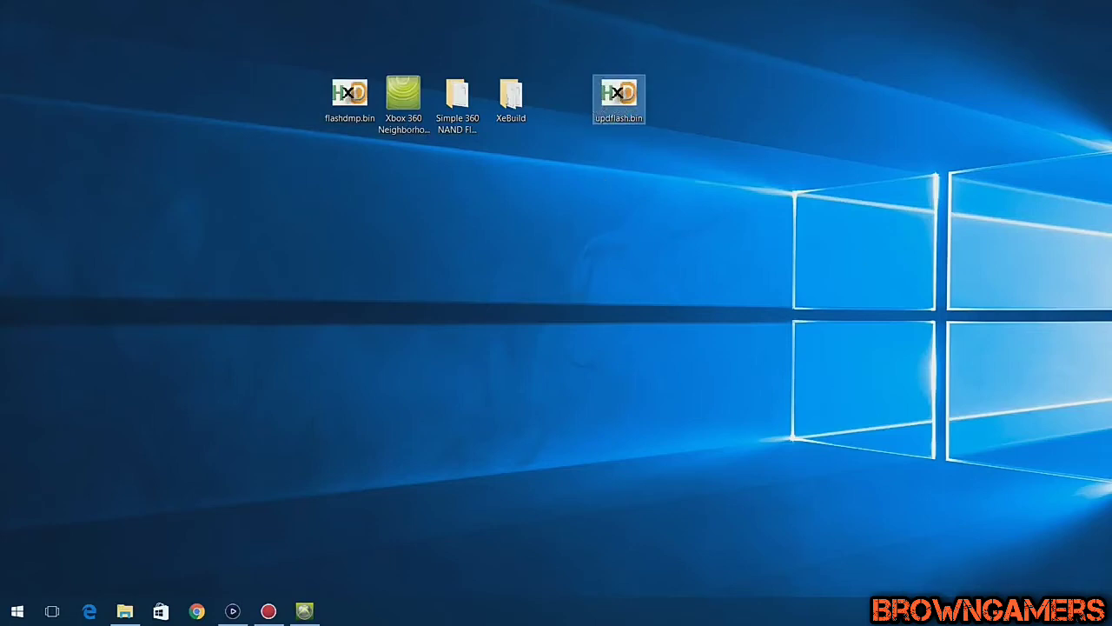
# Copy updflash.bin into Homebrew\Simple 360 NAND Flasher on the console's hard drive through Xbox 360 Neighborhood.
pyautogui.doubleClick(405, 117)
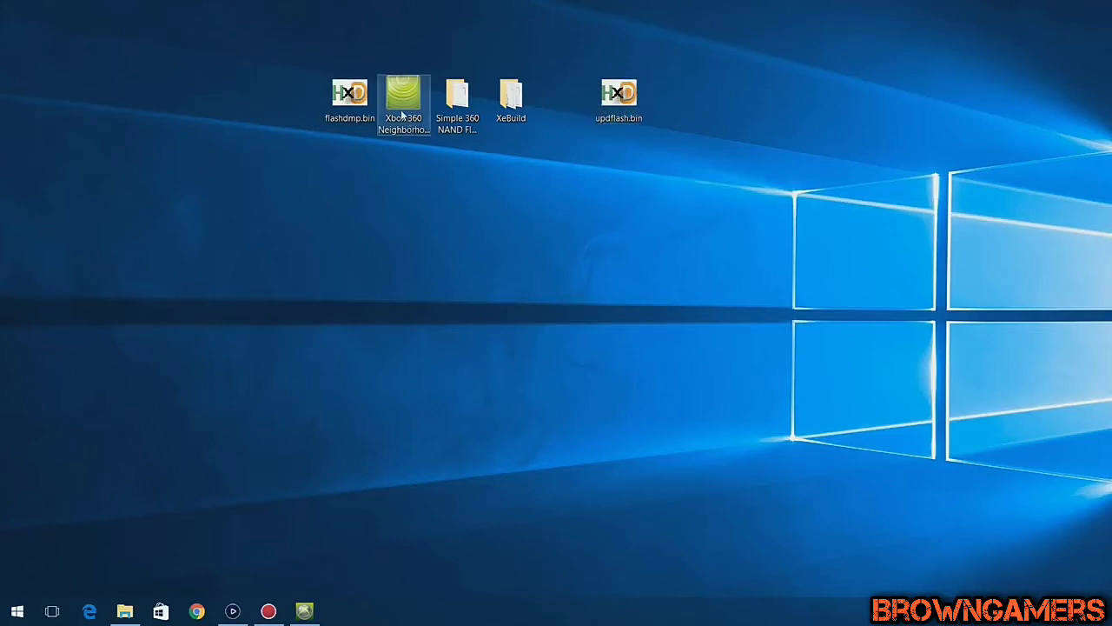
pyautogui.moveTo(596, 101); pyautogui.dragTo(550, 201)
pyautogui.doubleClick(554, 277)
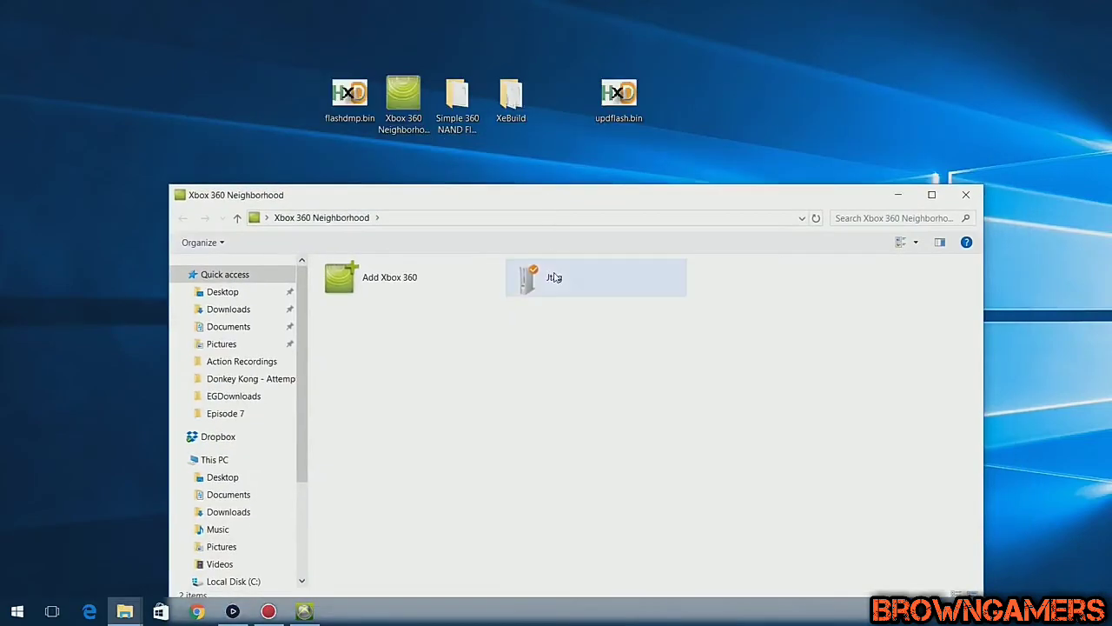
pyautogui.doubleClick(867, 283)
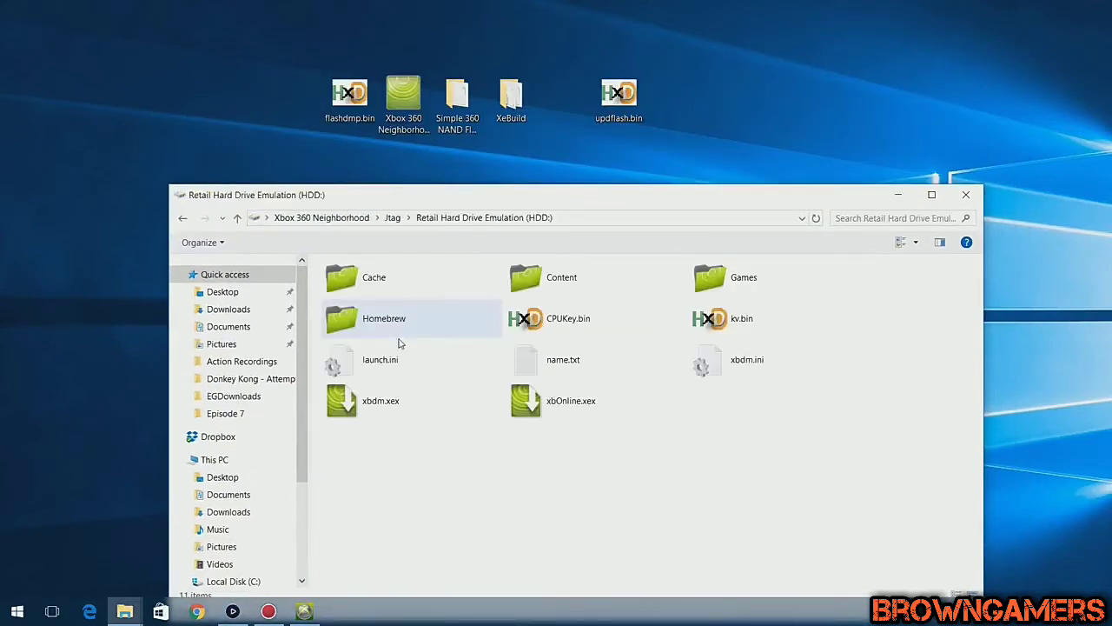
pyautogui.doubleClick(414, 315)
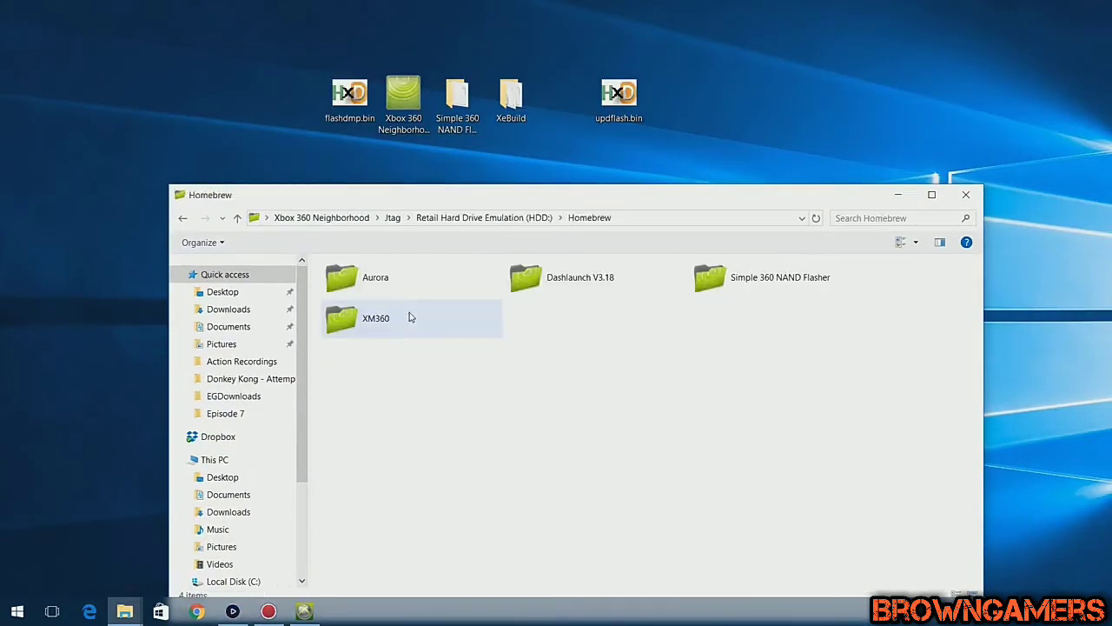
pyautogui.doubleClick(761, 282)
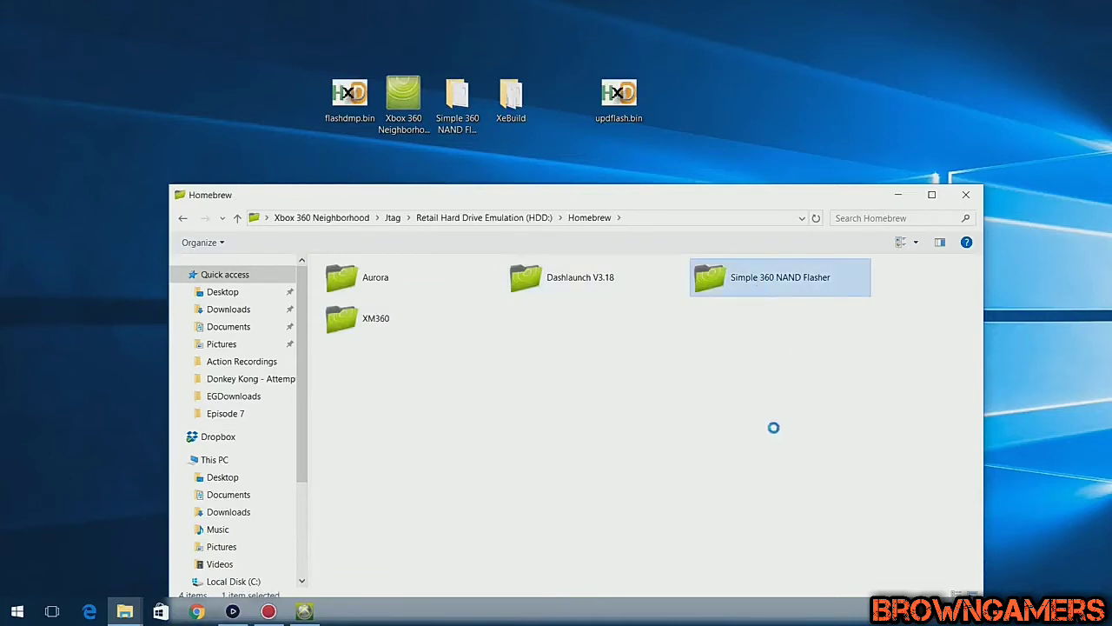
pyautogui.moveTo(618, 96); pyautogui.dragTo(612, 384)
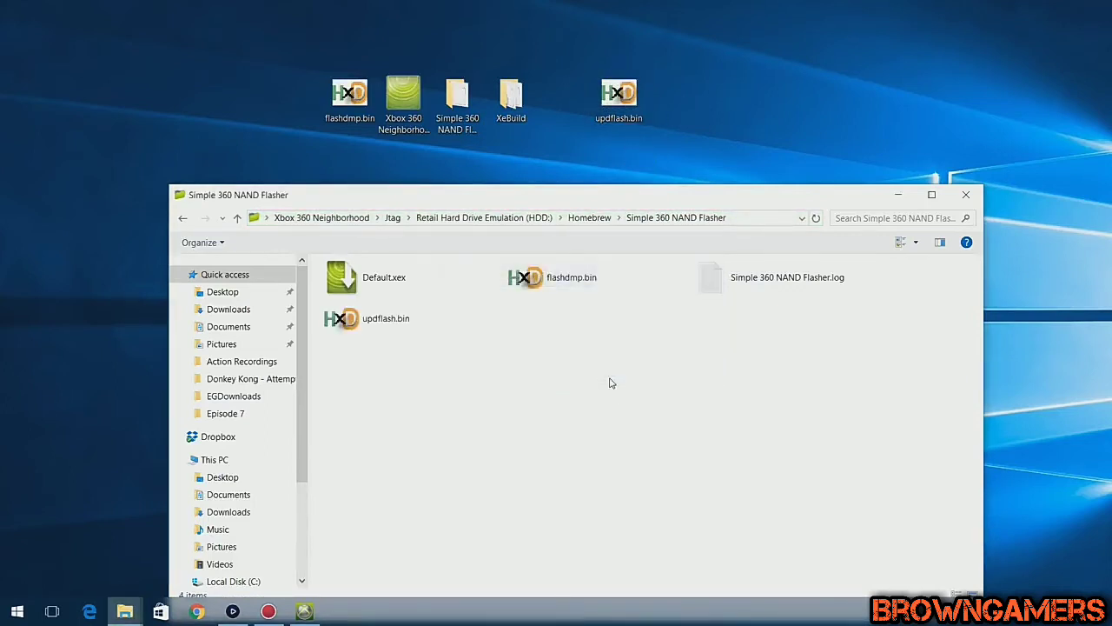
# Bring the whole Simple 360 NAND Flasher folder window into view and launch Default.xex on the console.
pyautogui.moveTo(663, 197); pyautogui.dragTo(682, 162)
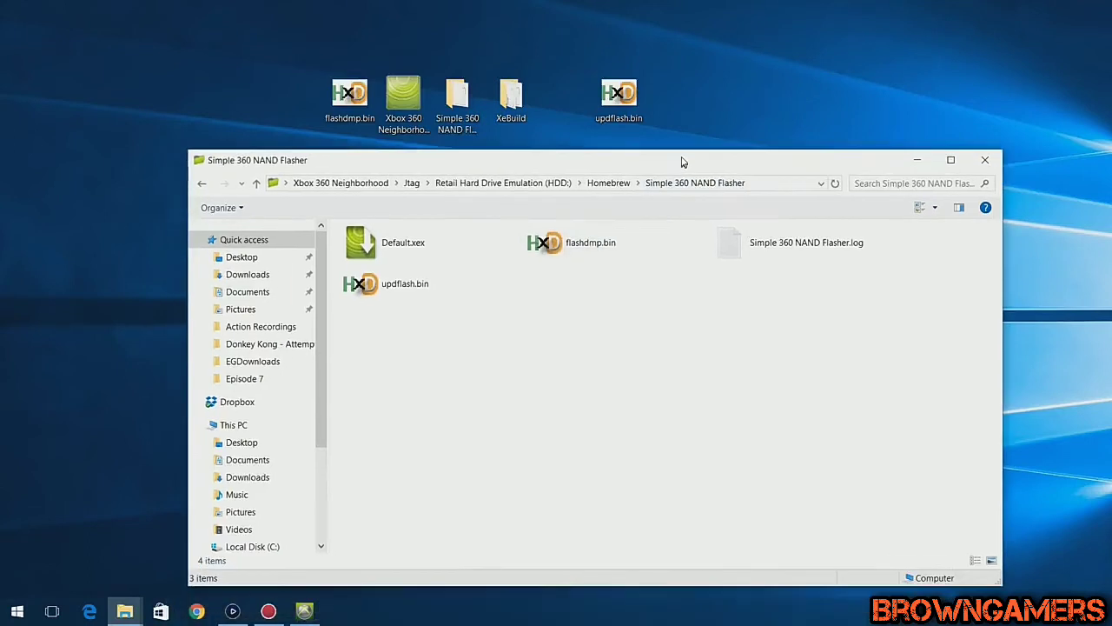
pyautogui.moveTo(550, 161); pyautogui.dragTo(596, 163)
pyautogui.click(465, 245)
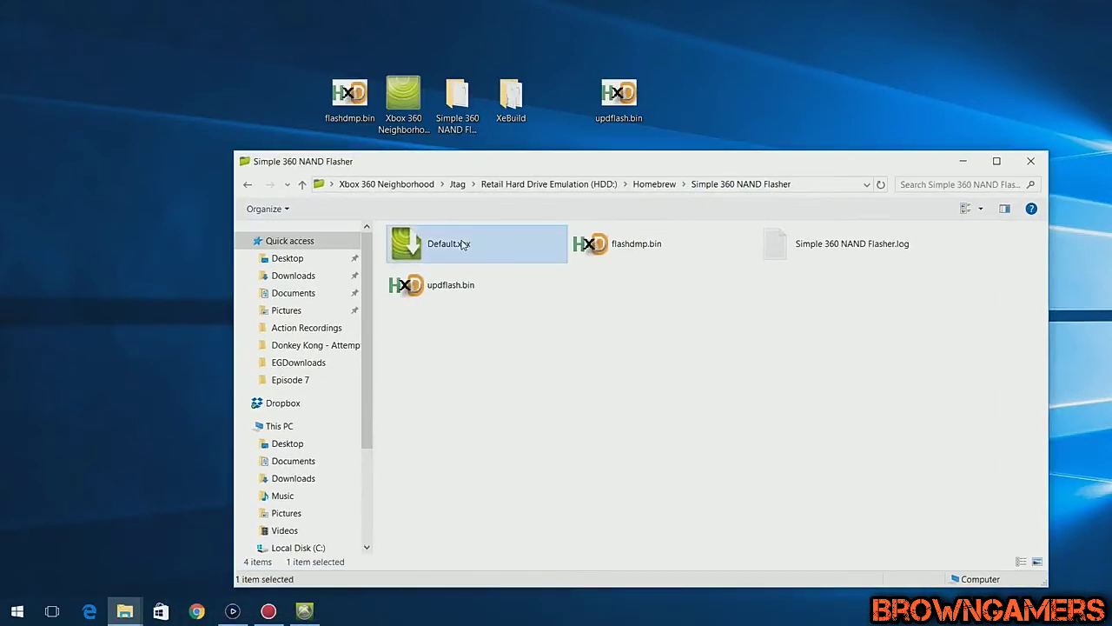
# Switch to Elgato Game Capture and watch the console's NAND flashing process in an enlarged window.
pyautogui.click(233, 611)
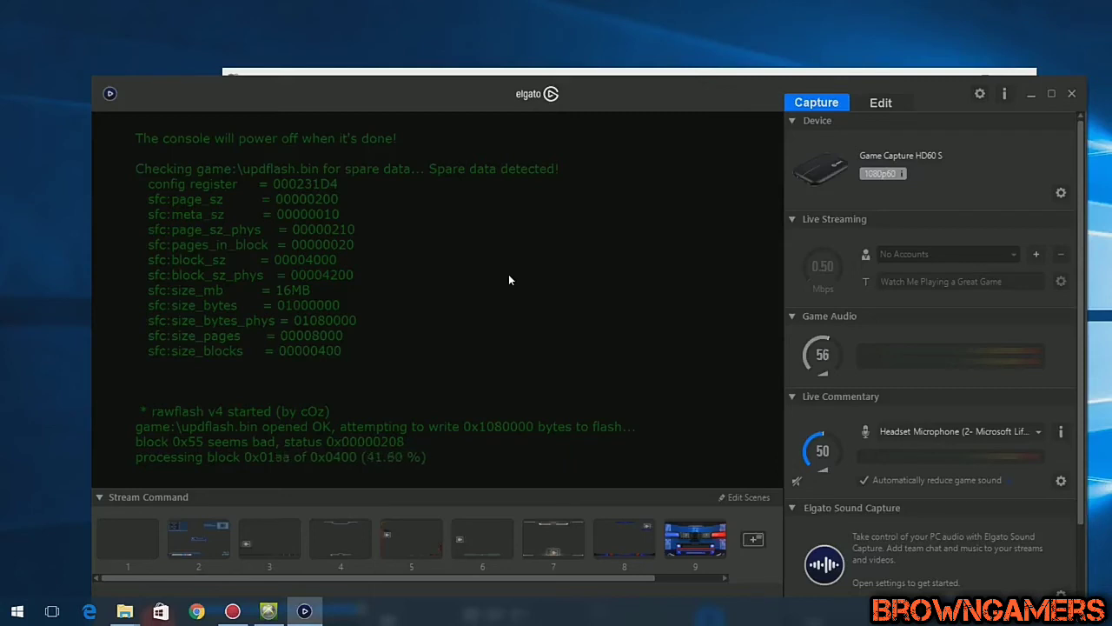
pyautogui.click(1052, 96)
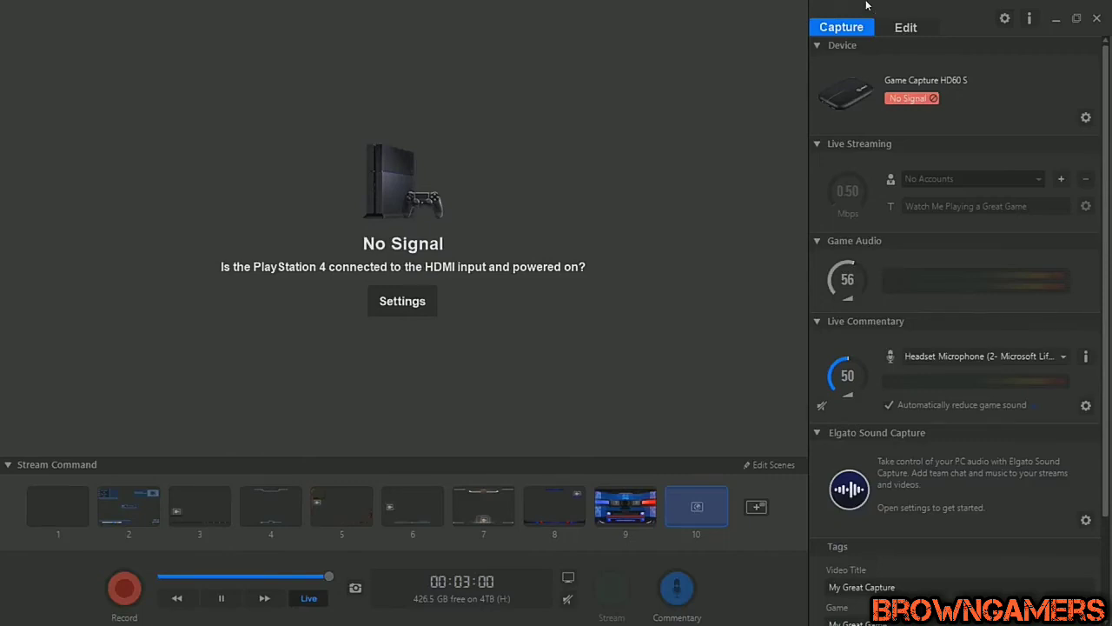
pyautogui.moveTo(866, 6); pyautogui.dragTo(831, 79)
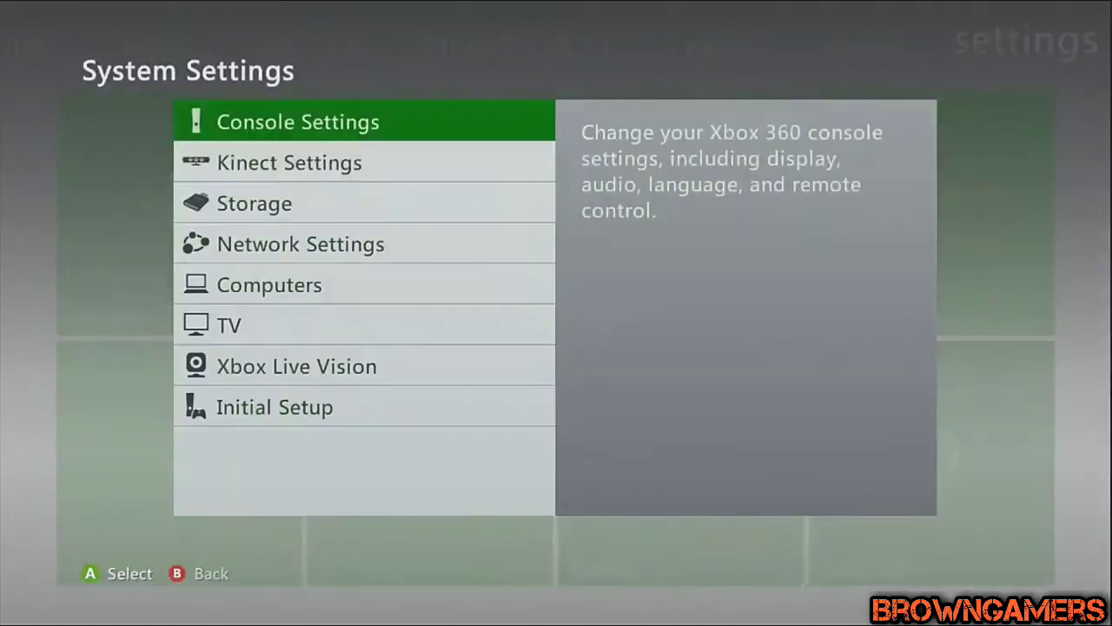
# Check the console's dashboard version under System Info in Console Settings.
pyautogui.press('Down')
pyautogui.press('Down')
pyautogui.press('Down')
pyautogui.press('Up')
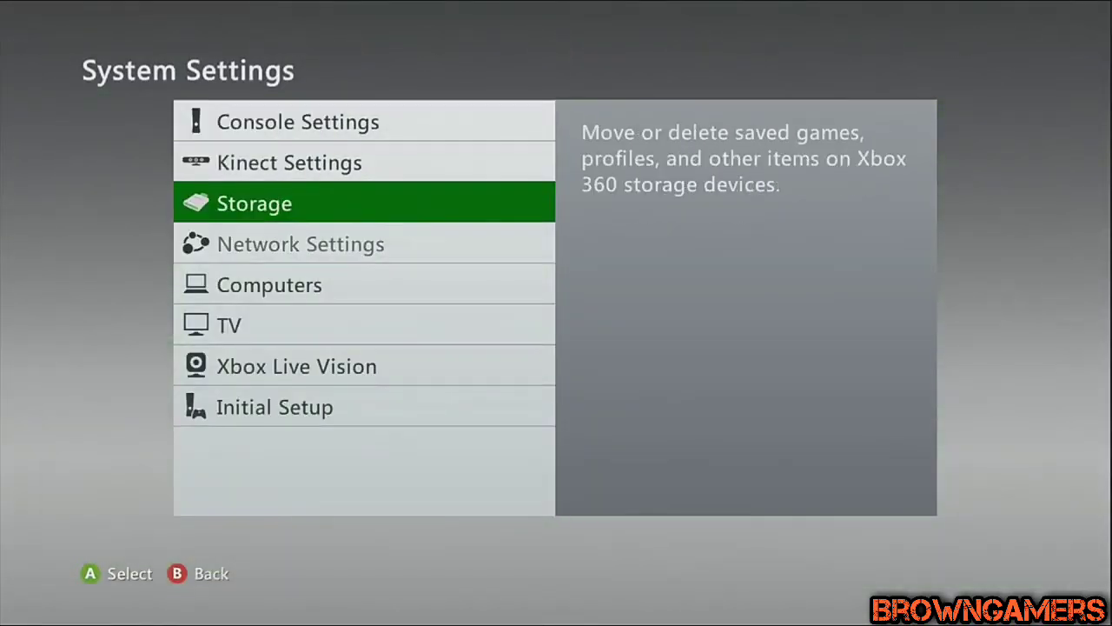
pyautogui.press('Down')
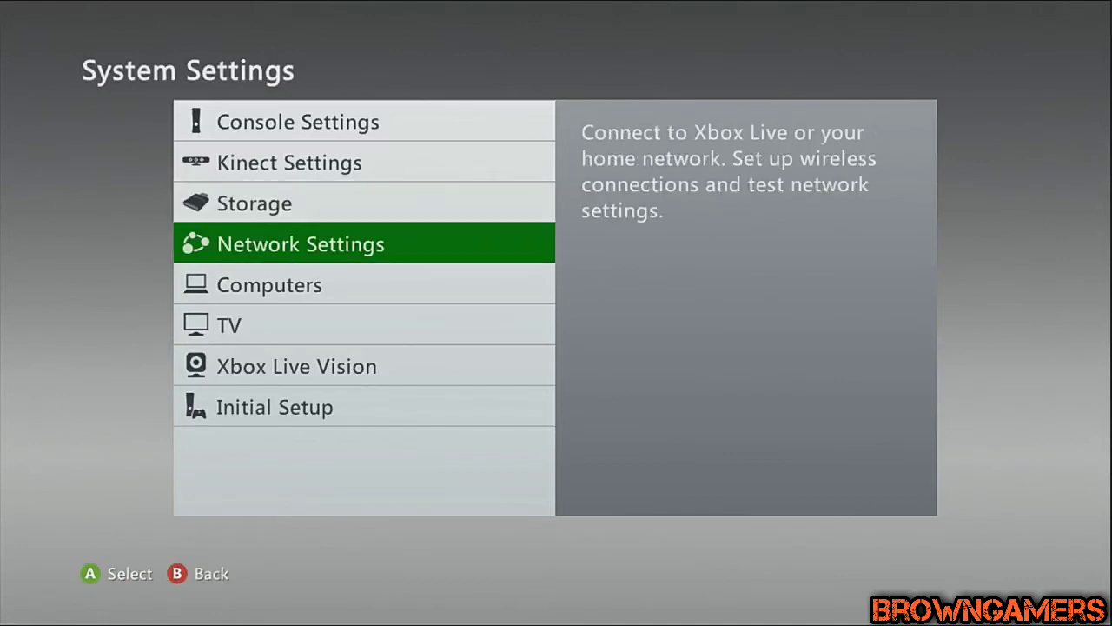
pyautogui.press('Up')
pyautogui.press('Up')
pyautogui.press('Up')
pyautogui.press('Return')
pyautogui.press('Down')
pyautogui.press('Down')
pyautogui.press('Down')
pyautogui.press('Down')
pyautogui.press('Down')
pyautogui.press('Down')
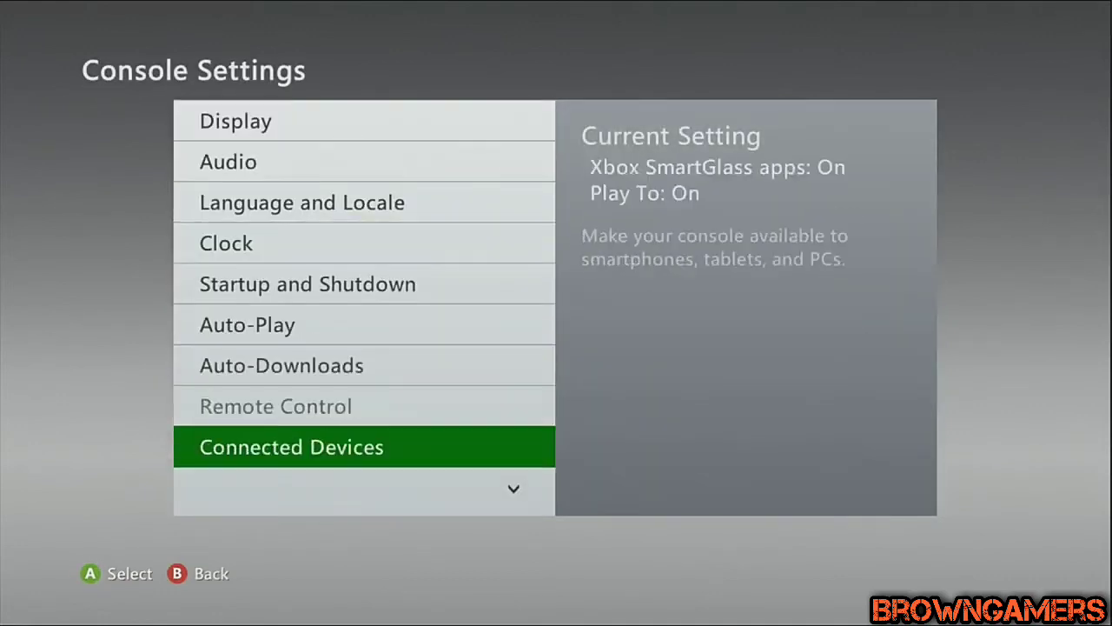
pyautogui.press('Down')
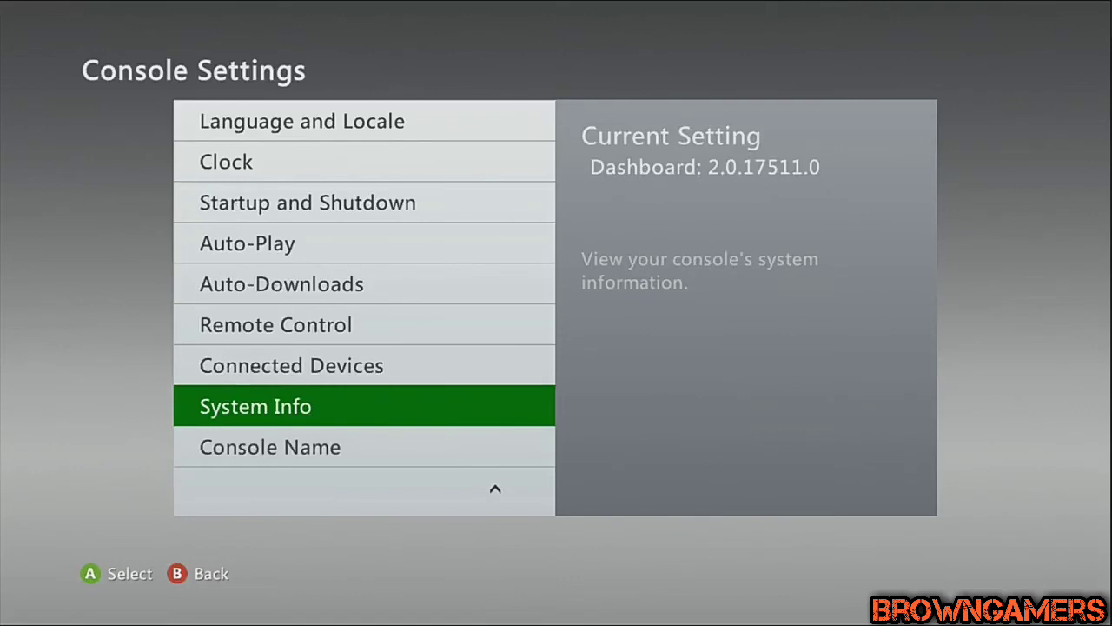